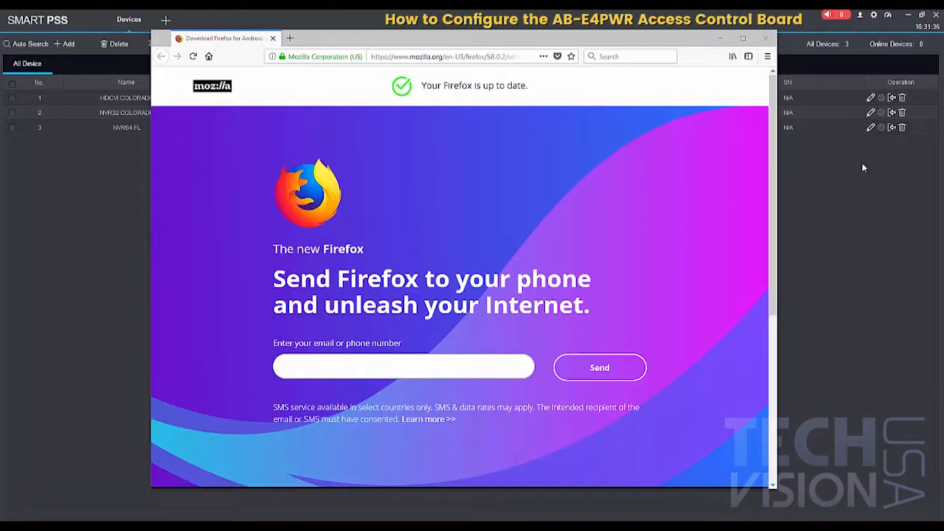
Step: Open securitycameraking.com in the browser and go to its support Downloads page
{"action": "left_click", "coordinate": [463, 59]}
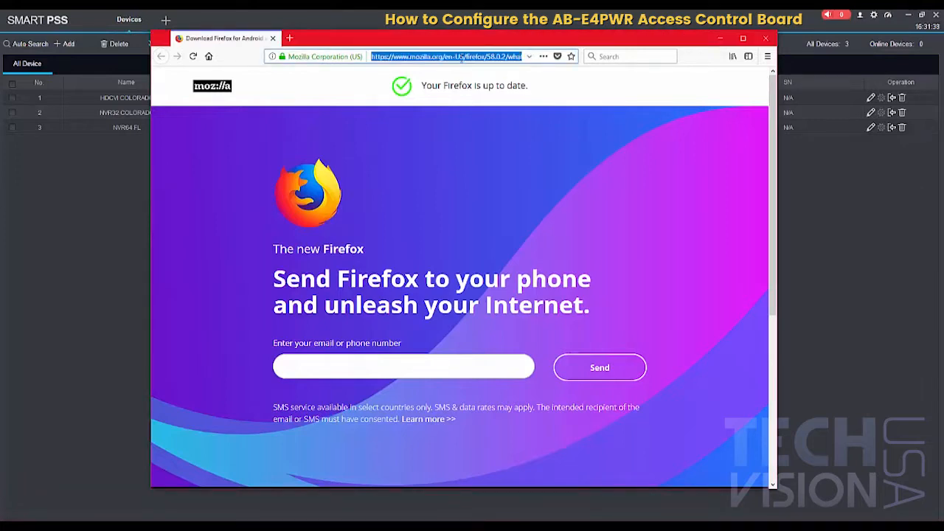
{"action": "type", "text": "securitycameraking.com/"}
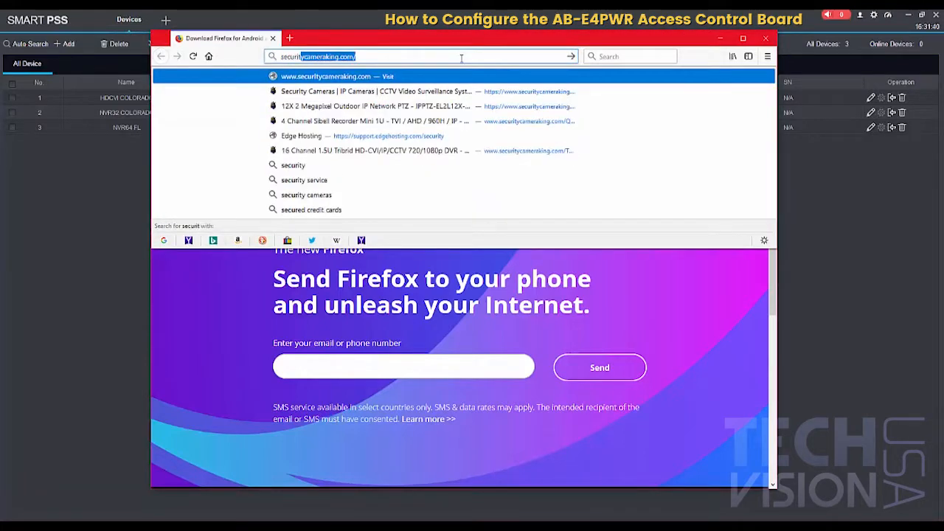
{"action": "key", "text": "Return"}
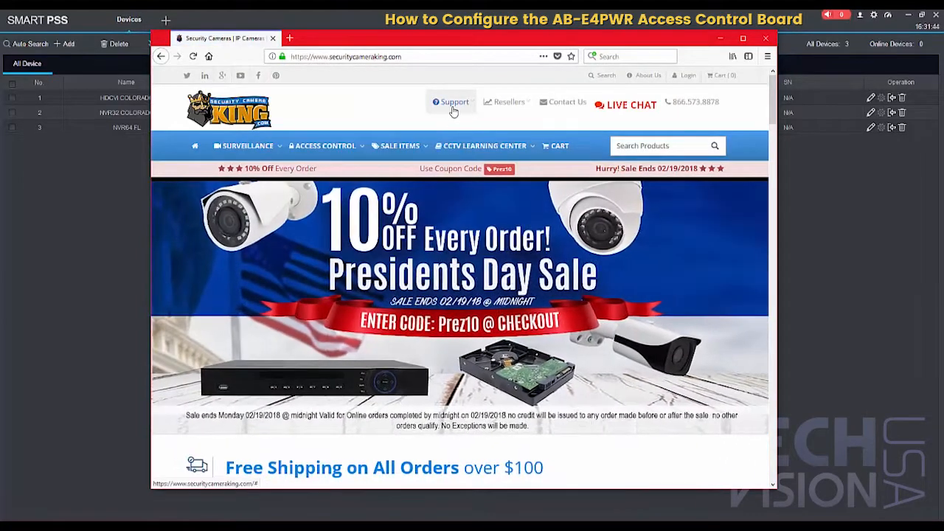
{"action": "mouse_move", "coordinate": [454, 111]}
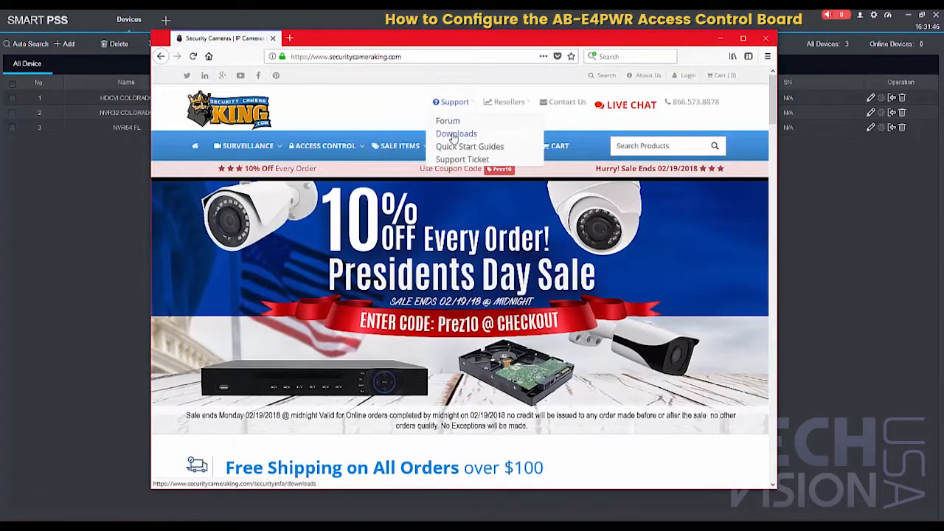
{"action": "left_click", "coordinate": [453, 133]}
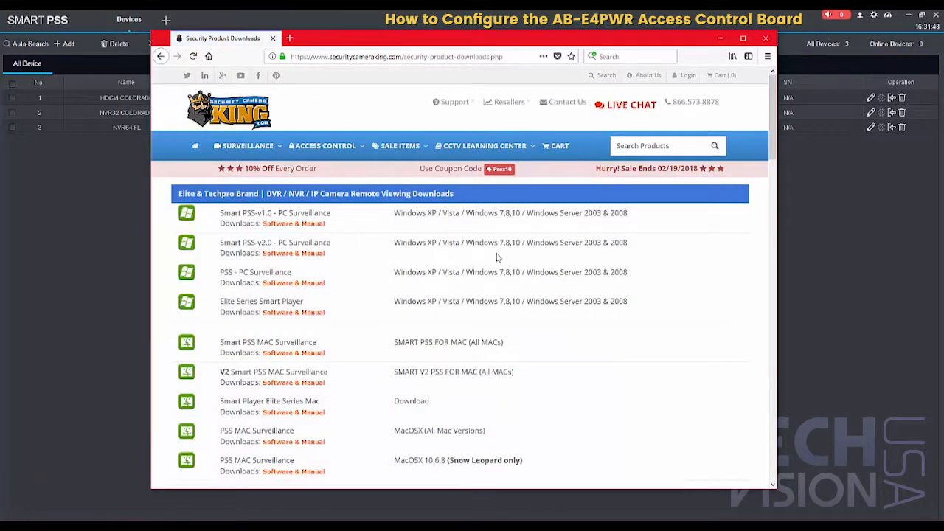
Step: Start the Elite- ACDSConfig Tool software download (ACSConfig.zip) under Access Control Software & Manuals and minimize the browser window
{"action": "scroll", "coordinate": [498, 243], "scroll_direction": "down", "scroll_amount": 1}
{"action": "scroll", "coordinate": [495, 211], "scroll_direction": "down", "scroll_amount": 2}
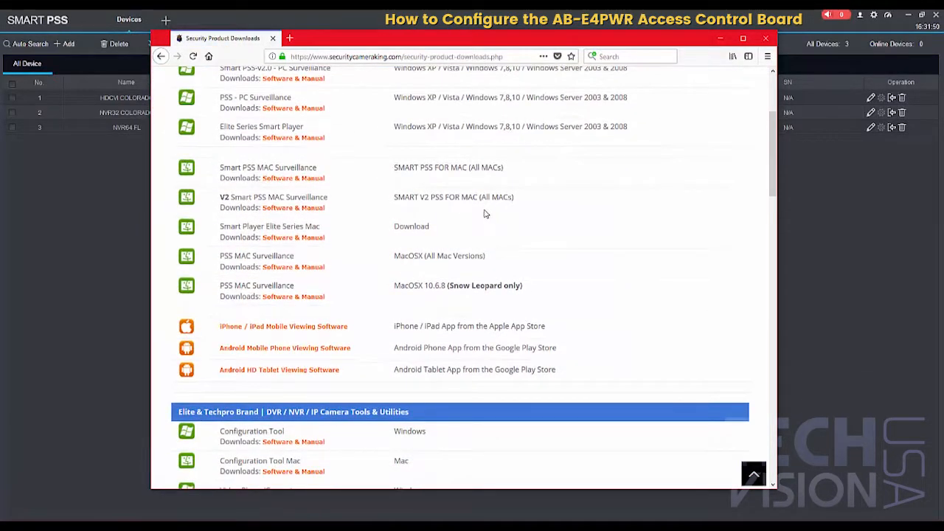
{"action": "scroll", "coordinate": [484, 209], "scroll_direction": "down", "scroll_amount": 10}
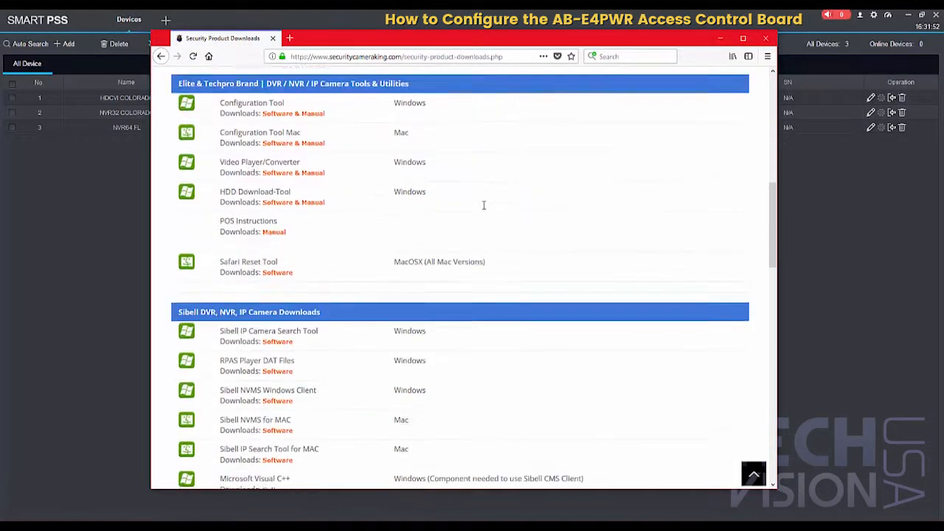
{"action": "scroll", "coordinate": [483, 209], "scroll_direction": "down", "scroll_amount": 6}
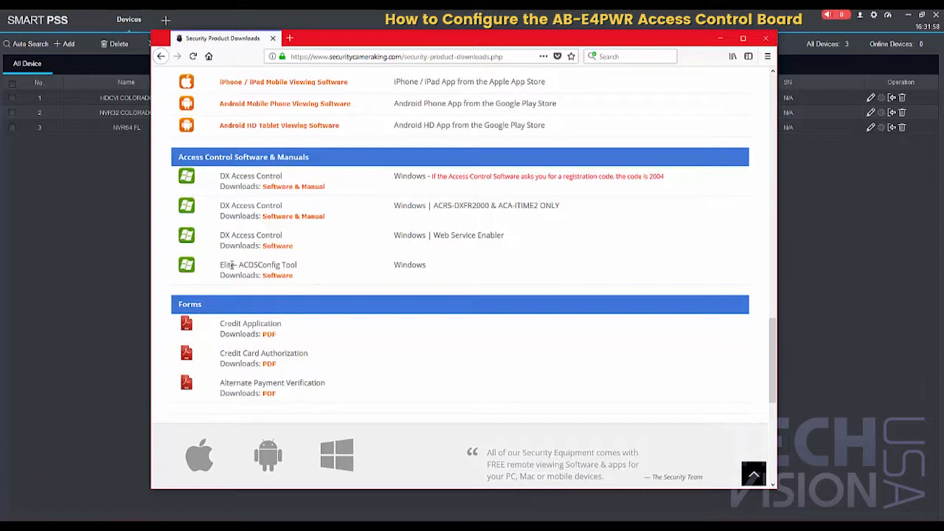
{"action": "left_click_drag", "start_coordinate": [218, 268], "coordinate": [299, 266]}
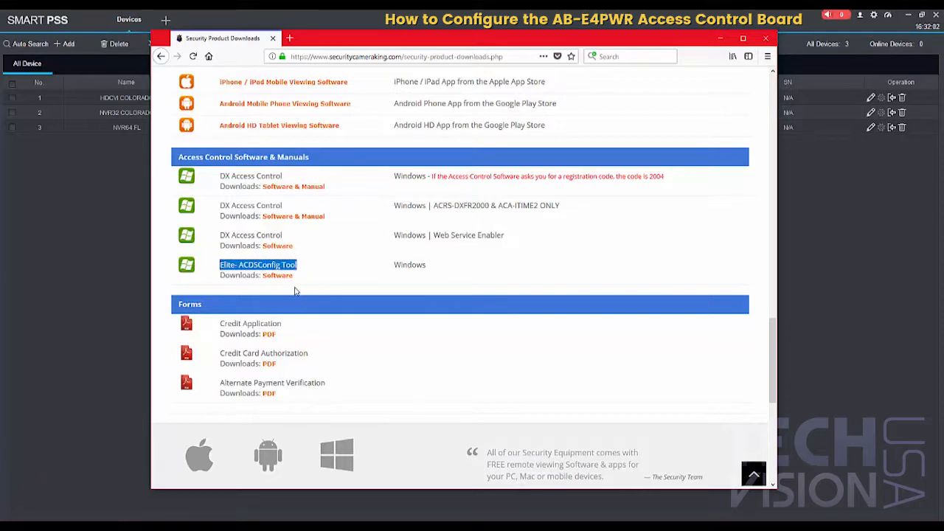
{"action": "left_click", "coordinate": [285, 277]}
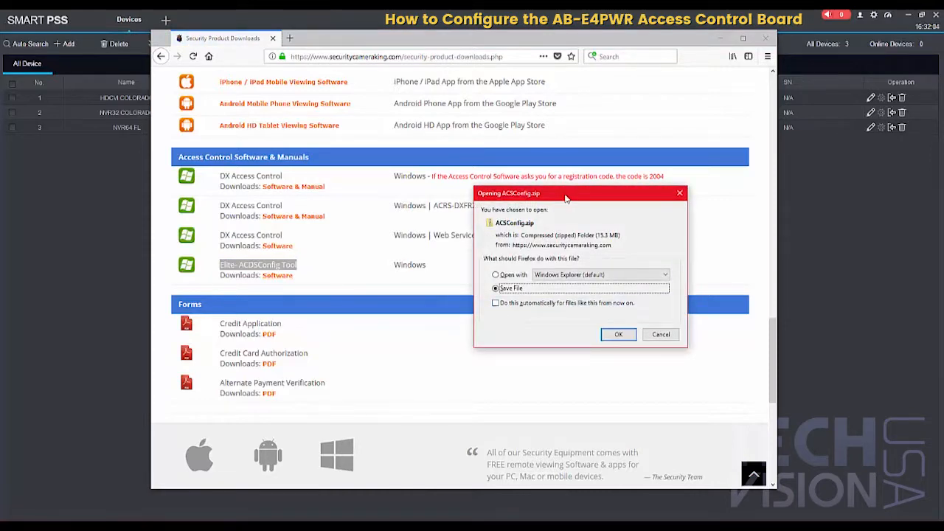
{"action": "left_click", "coordinate": [551, 334]}
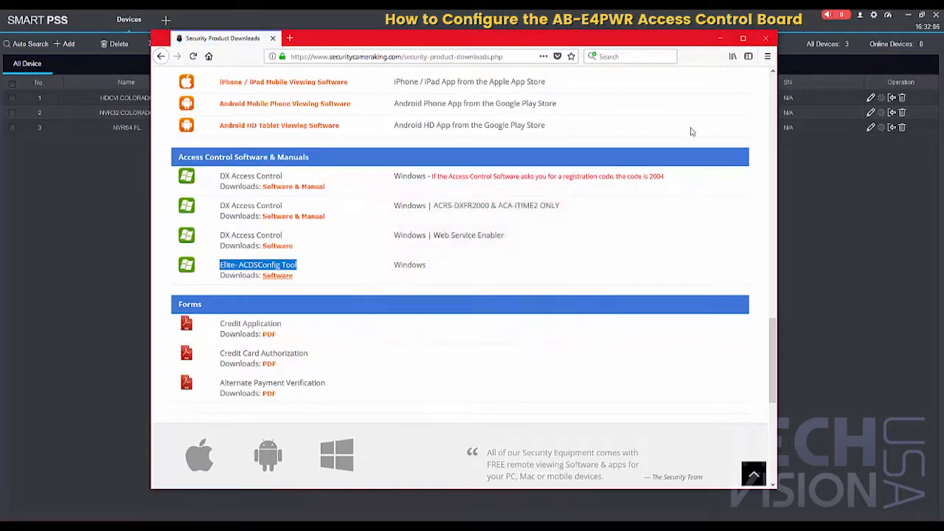
{"action": "left_click", "coordinate": [719, 42]}
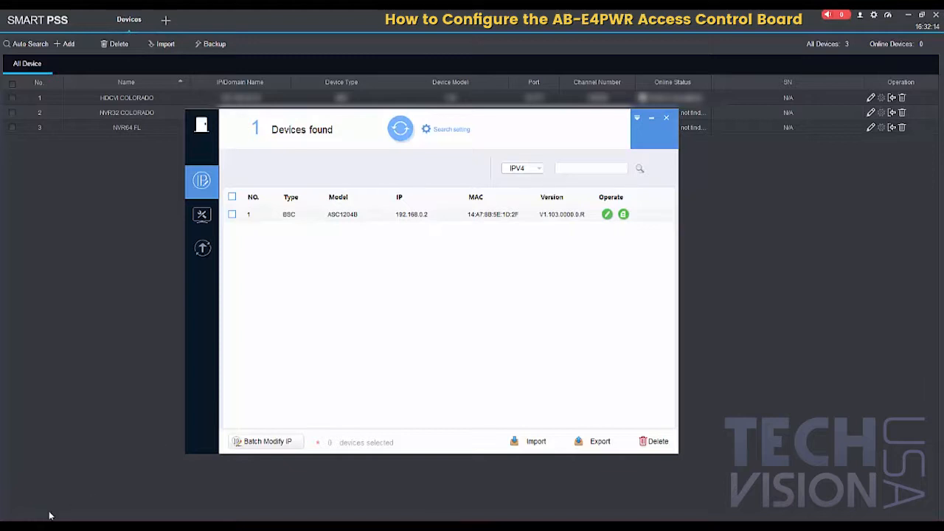
Step: Launch Command Prompt as administrator and place its window below the listed device's row in the configuration tool
{"action": "key", "text": "super"}
{"action": "type", "text": "cmd"}
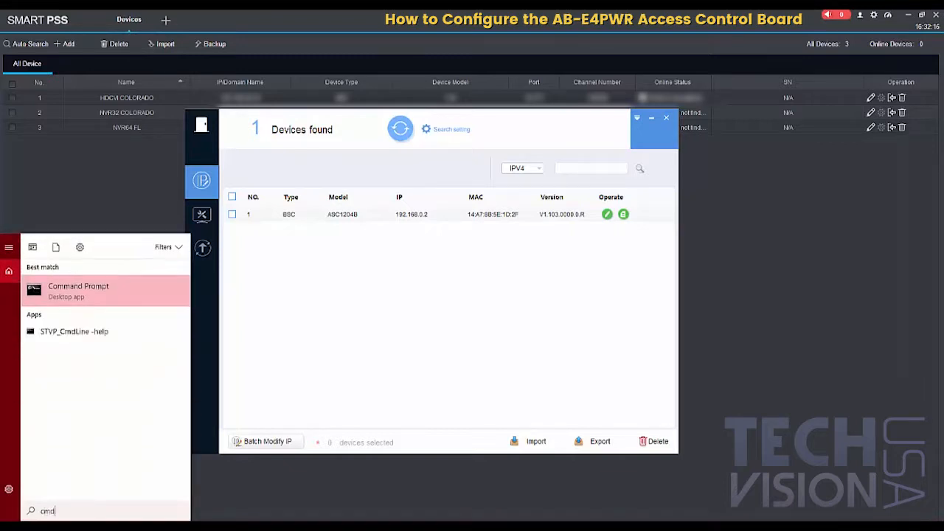
{"action": "key", "text": "ctrl+shift+Return"}
{"action": "left_click_drag", "start_coordinate": [228, 46], "coordinate": [422, 227]}
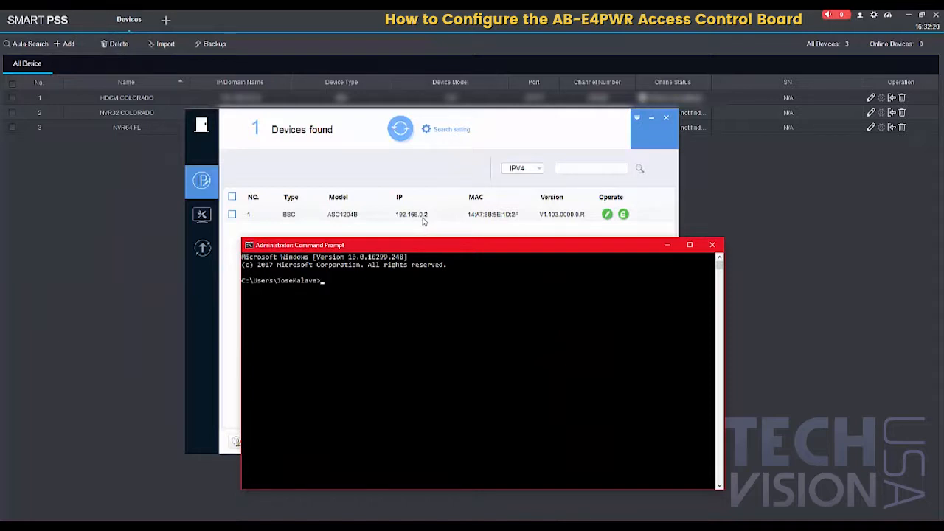
Step: Run ipconfig to examine the computer's IPv4 address, subnet mask and default gateway beside the device list
{"action": "left_click", "coordinate": [358, 299]}
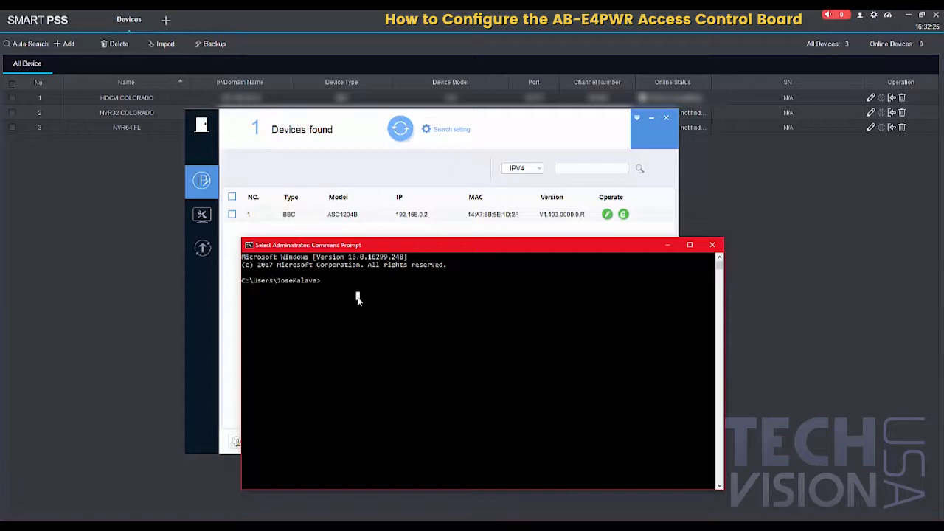
{"action": "type", "text": "ipconfig"}
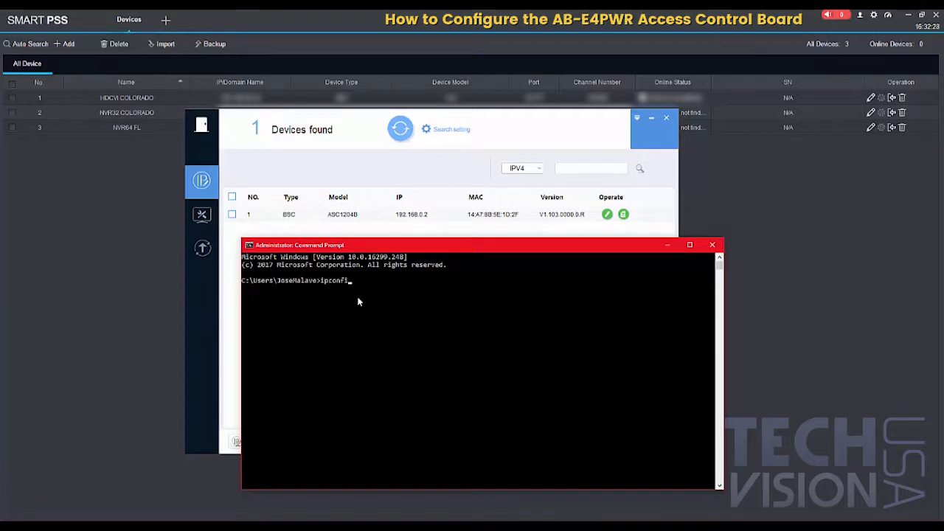
{"action": "key", "text": "Return"}
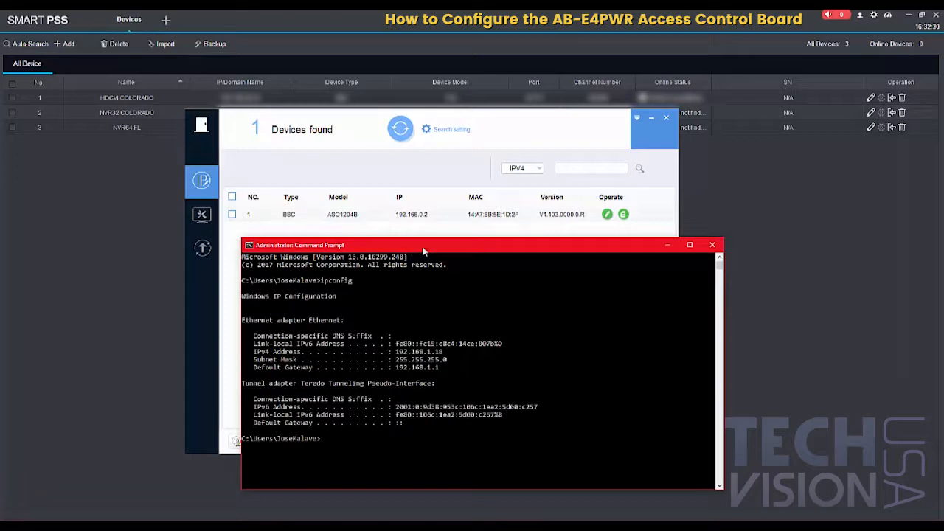
{"action": "left_click_drag", "start_coordinate": [422, 249], "coordinate": [542, 241]}
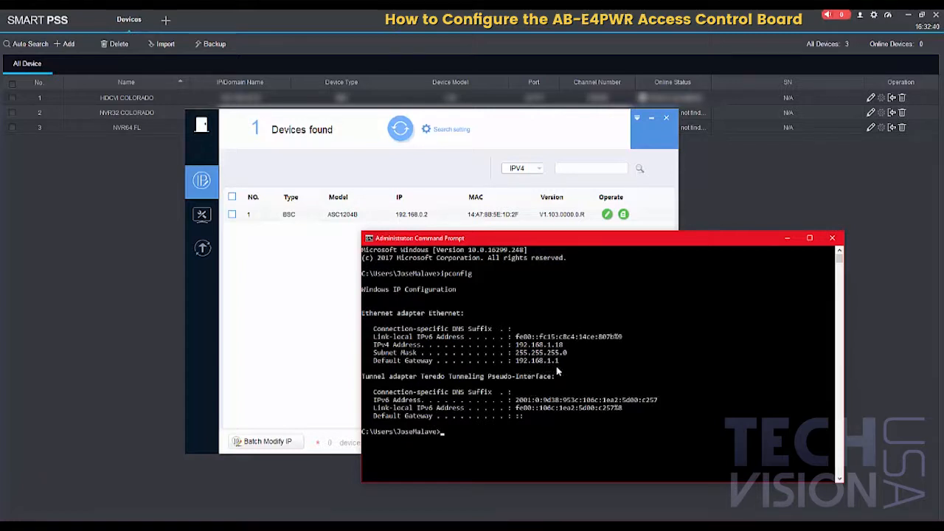
Step: Ping 192.168.1.210 to check whether the address is free on the network
{"action": "left_click", "coordinate": [498, 449]}
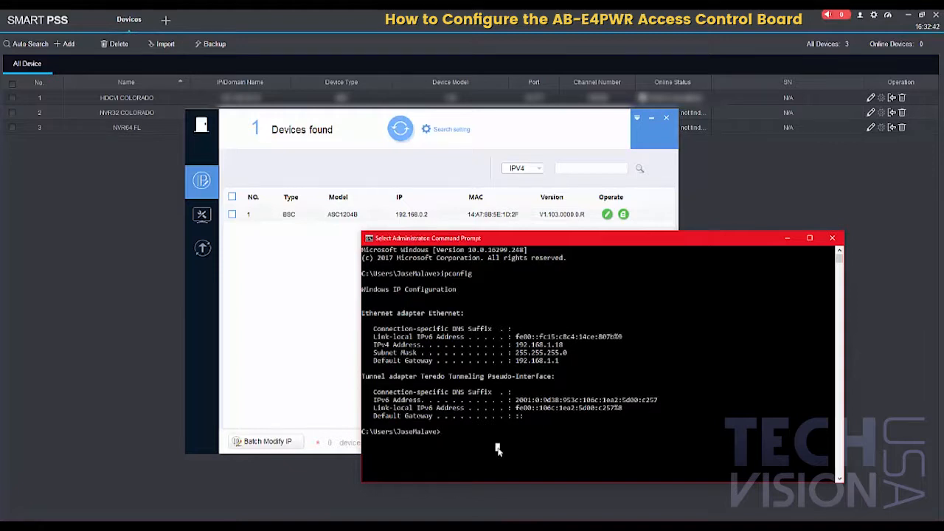
{"action": "type", "text": "ping 192.168"}
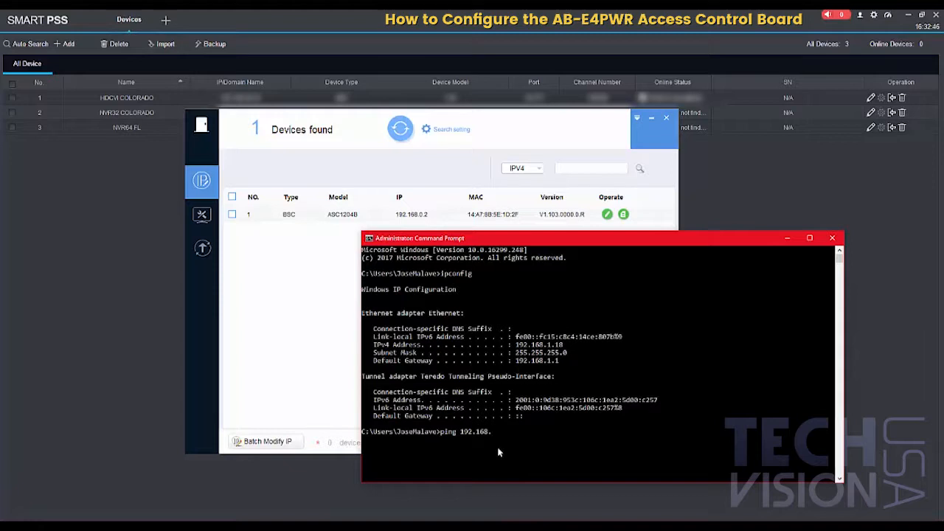
{"action": "type", "text": ".1.210"}
{"action": "key", "text": "Return"}
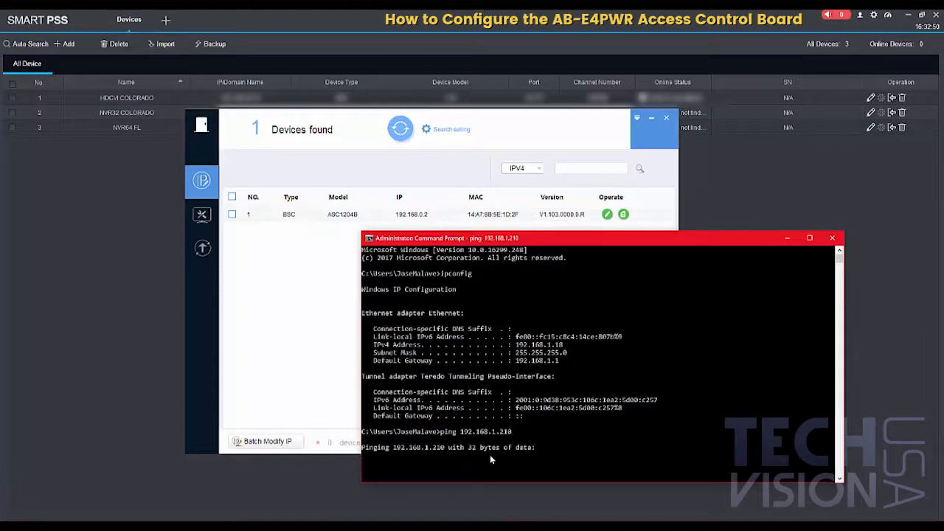
Step: Arrange the configuration tool and Command Prompt windows side by side and review the ping replies
{"action": "left_click_drag", "start_coordinate": [550, 238], "coordinate": [615, 200]}
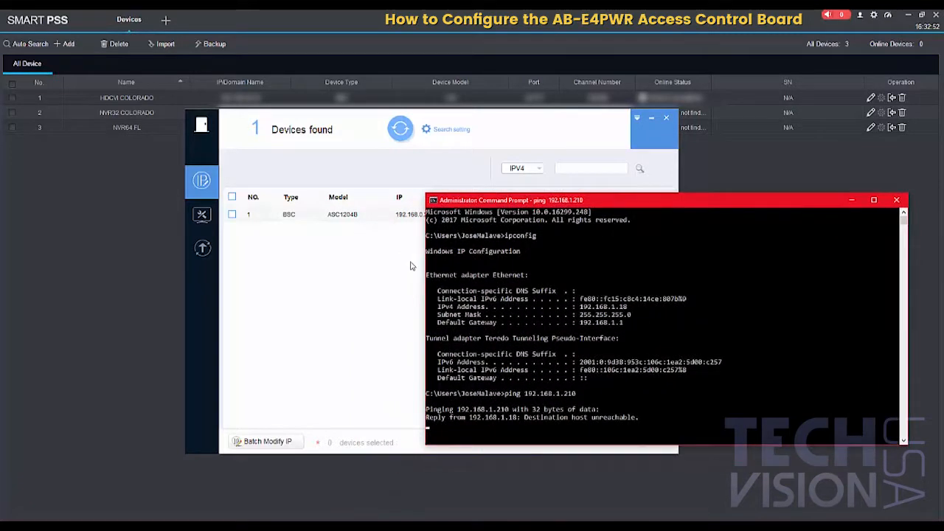
{"action": "left_click", "coordinate": [411, 266]}
{"action": "left_click_drag", "start_coordinate": [479, 129], "coordinate": [357, 137]}
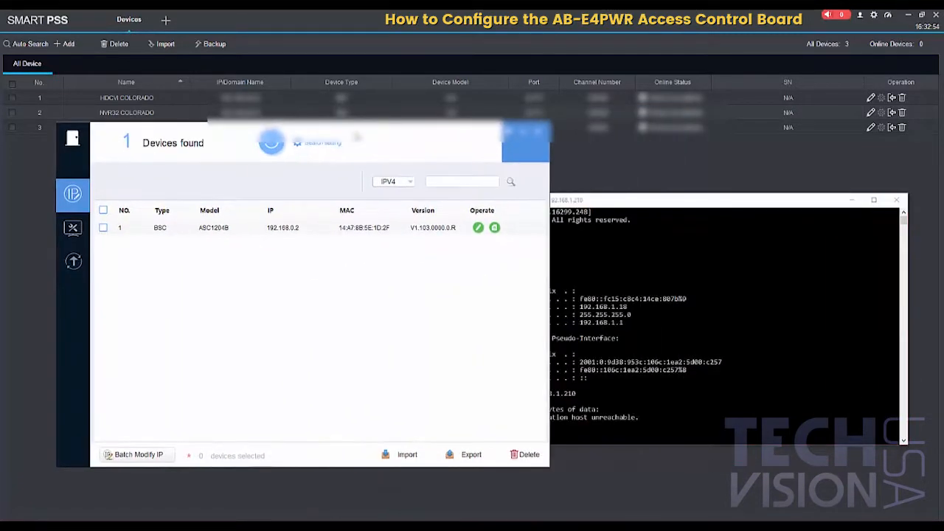
{"action": "left_click", "coordinate": [568, 395]}
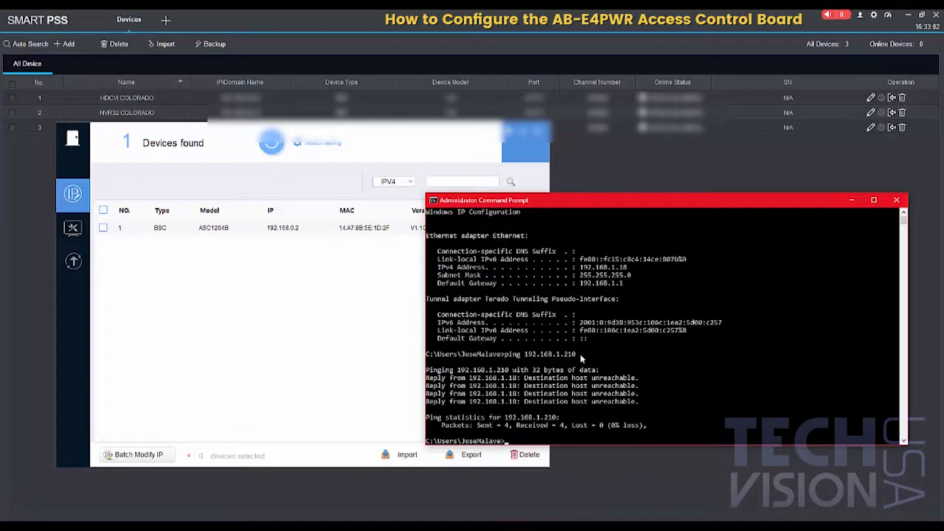
{"action": "left_click", "coordinate": [346, 318]}
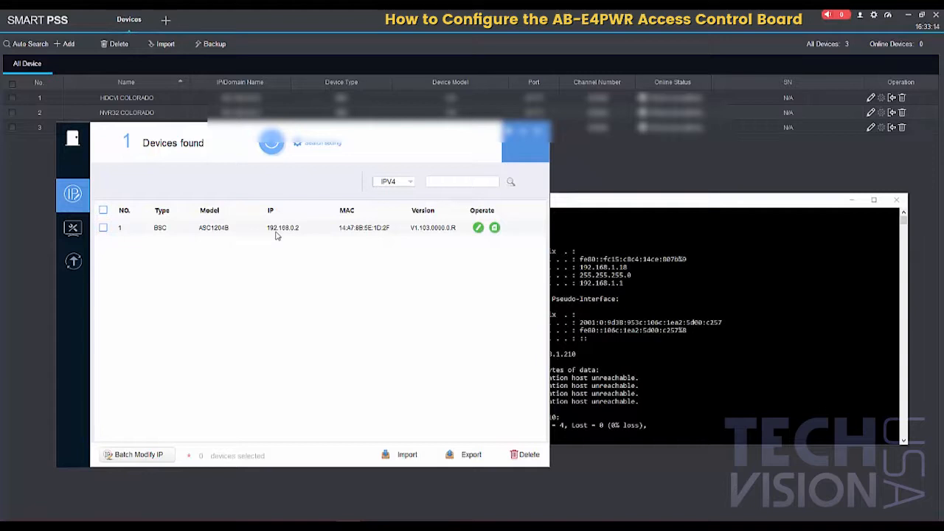
Step: Enter the device login password for the admin account in the search settings and confirm
{"action": "left_click", "coordinate": [312, 148]}
{"action": "double_click", "coordinate": [517, 292]}
{"action": "type", "text": "admin"}
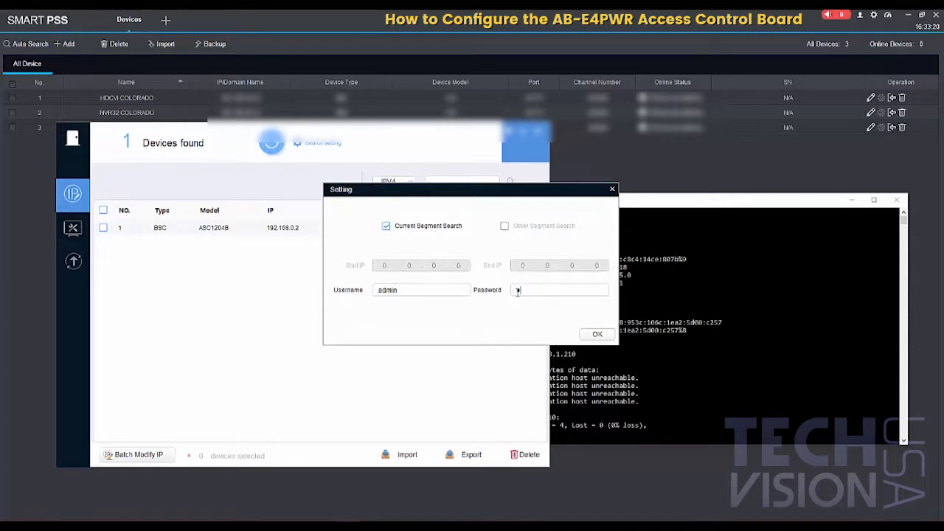
{"action": "type", "text": "23456"}
{"action": "left_click", "coordinate": [593, 337]}
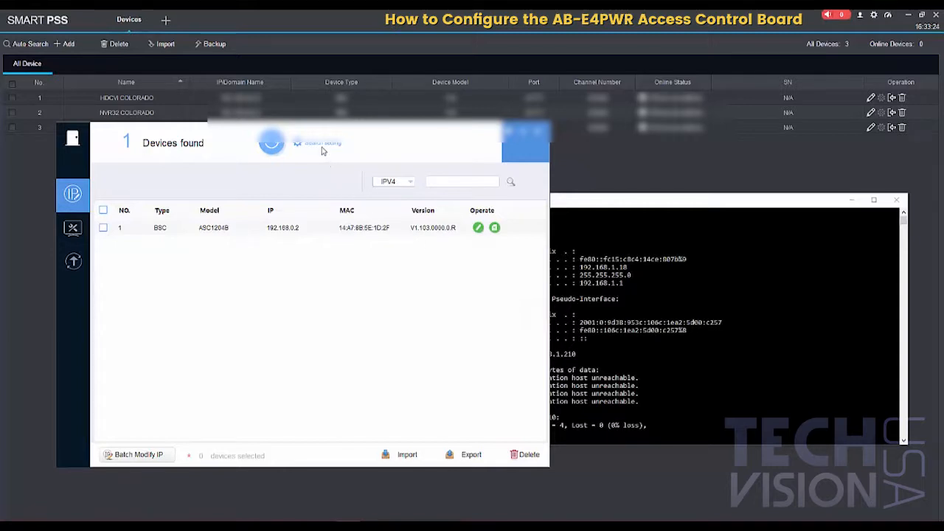
{"action": "left_click", "coordinate": [72, 228]}
{"action": "left_click", "coordinate": [73, 261]}
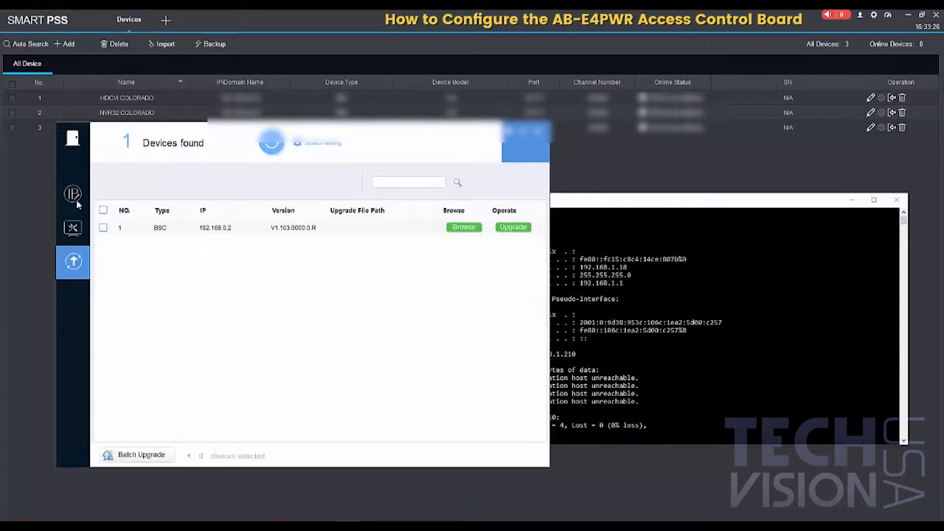
{"action": "left_click", "coordinate": [72, 194]}
Step: Replace the device login password for the admin account in the search settings and save it
{"action": "left_click", "coordinate": [322, 143]}
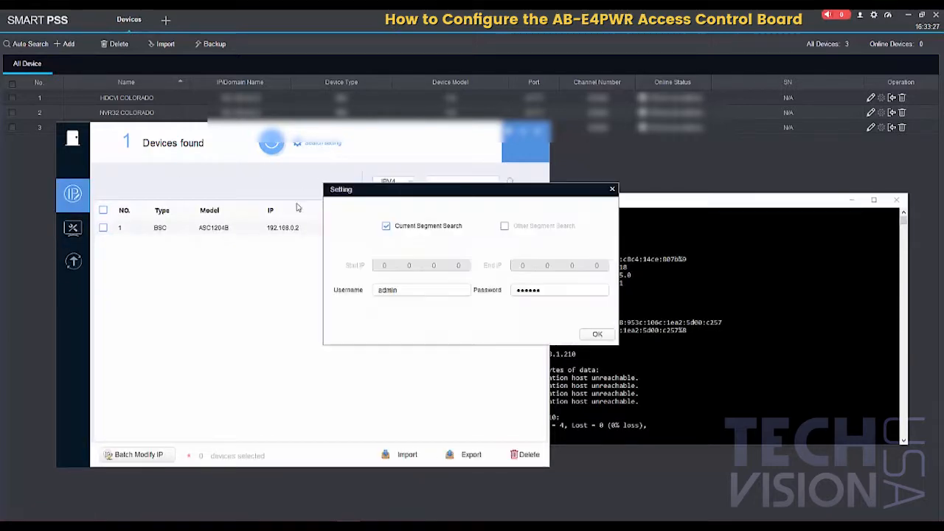
{"action": "double_click", "coordinate": [532, 293]}
{"action": "type", "text": "a"}
{"action": "left_click", "coordinate": [597, 334]}
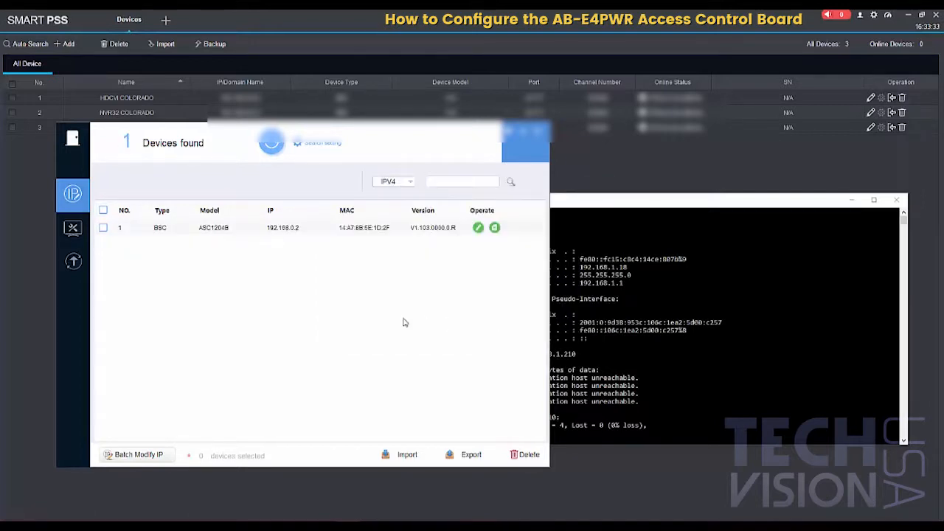
Step: Modify the ASC1204B device's addressing, setting the target IP to 192.168.1.210 and the gateway to 192.168.1.1
{"action": "left_click", "coordinate": [478, 228]}
{"action": "double_click", "coordinate": [474, 249]}
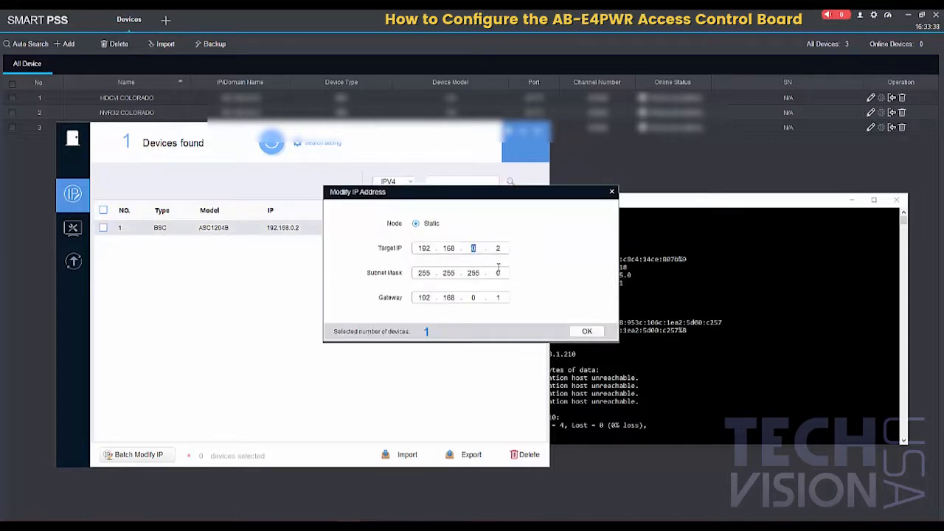
{"action": "type", "text": "12101"}
Step: Rearrange the Modify IP Address dialog and Command Prompt to compare the entered addresses with the ipconfig output
{"action": "double_click", "coordinate": [653, 202]}
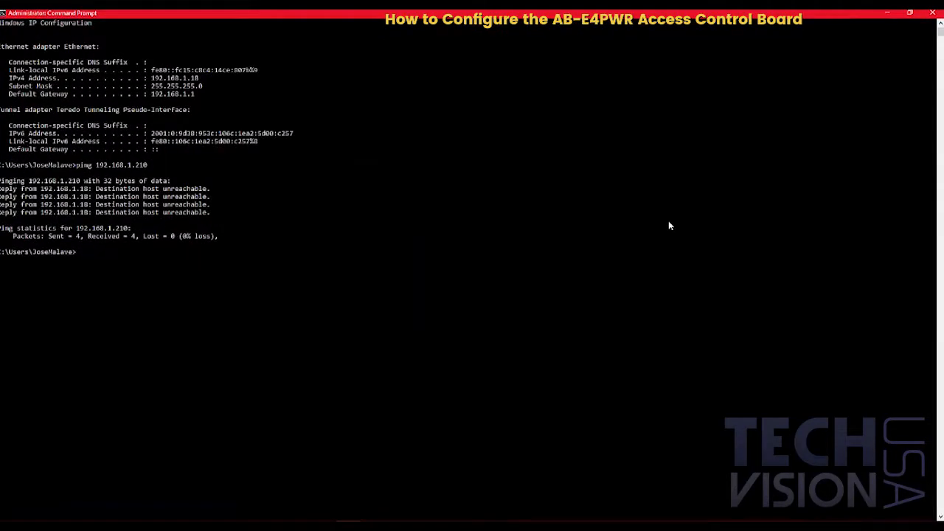
{"action": "left_click", "coordinate": [910, 13]}
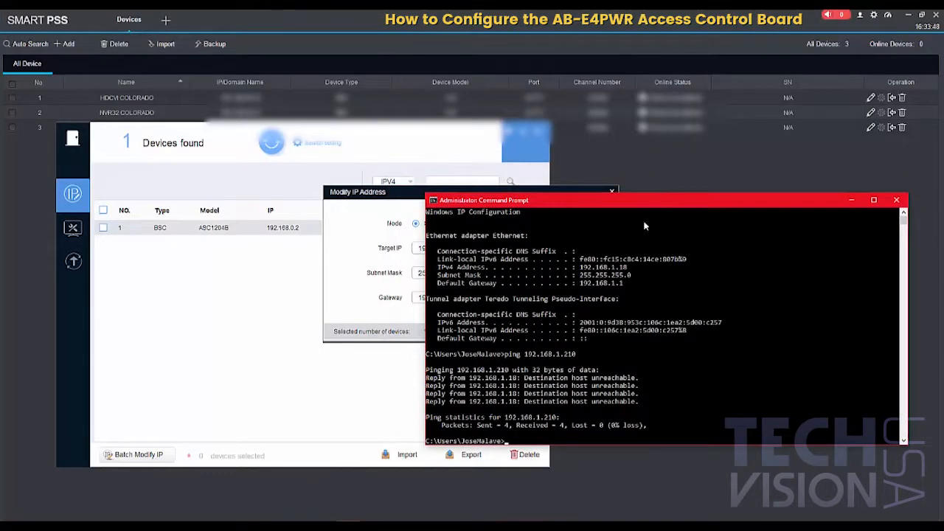
{"action": "left_click_drag", "start_coordinate": [648, 201], "coordinate": [628, 226]}
{"action": "left_click_drag", "start_coordinate": [560, 194], "coordinate": [730, 82]}
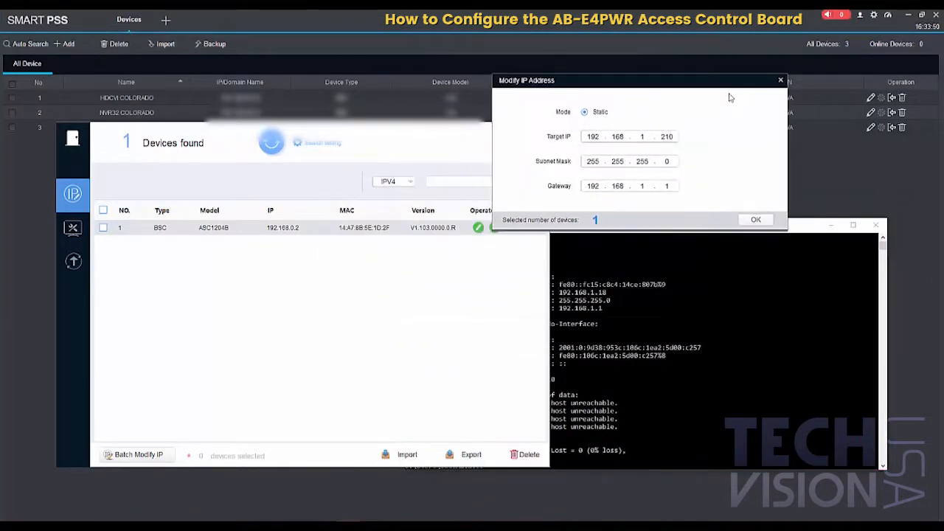
{"action": "left_click", "coordinate": [803, 228]}
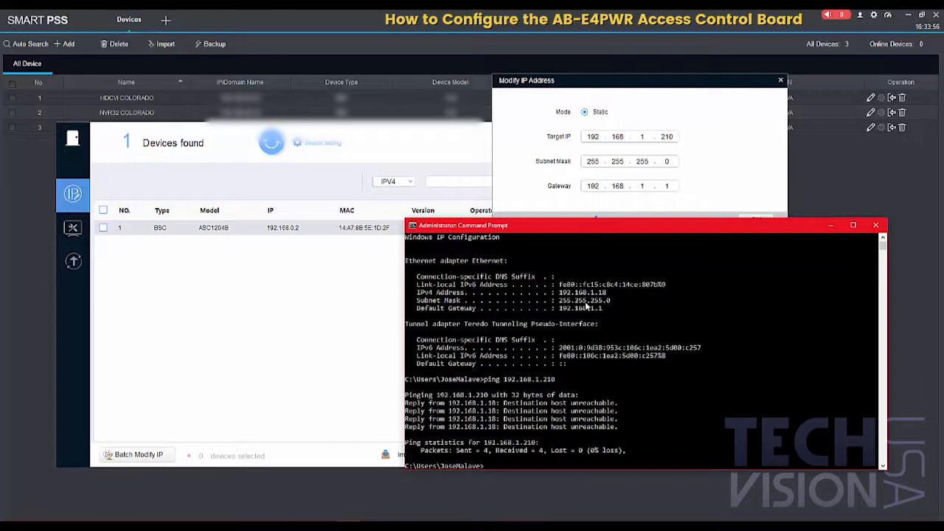
Step: Apply the static address 192.168.1.210 to the ASC1204B device and view the details of its configuration result
{"action": "left_click", "coordinate": [642, 137]}
{"action": "left_click_drag", "start_coordinate": [642, 139], "coordinate": [572, 145]}
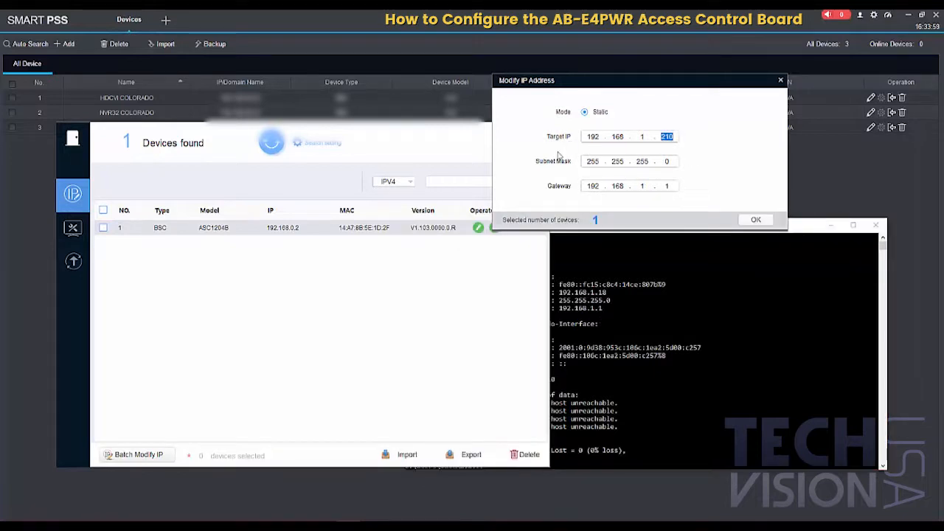
{"action": "left_click", "coordinate": [754, 221]}
{"action": "left_click_drag", "start_coordinate": [435, 143], "coordinate": [610, 142]}
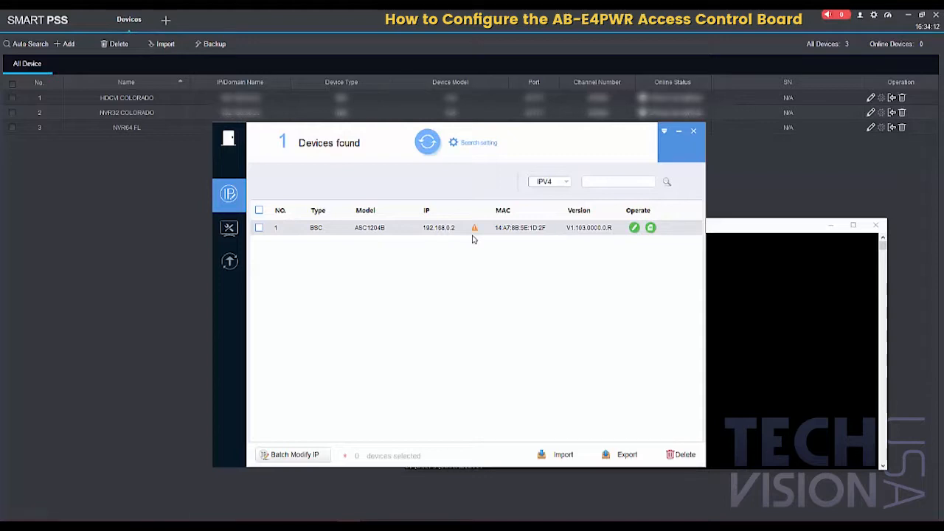
{"action": "left_click", "coordinate": [474, 229]}
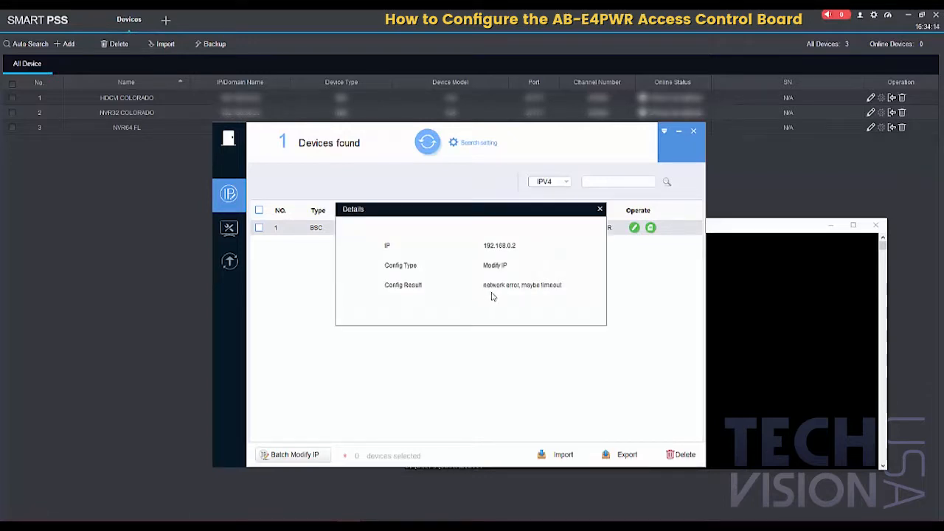
{"action": "left_click", "coordinate": [599, 208]}
Step: Re-enter the device login password for the admin account in the search settings and confirm it
{"action": "left_click", "coordinate": [470, 143]}
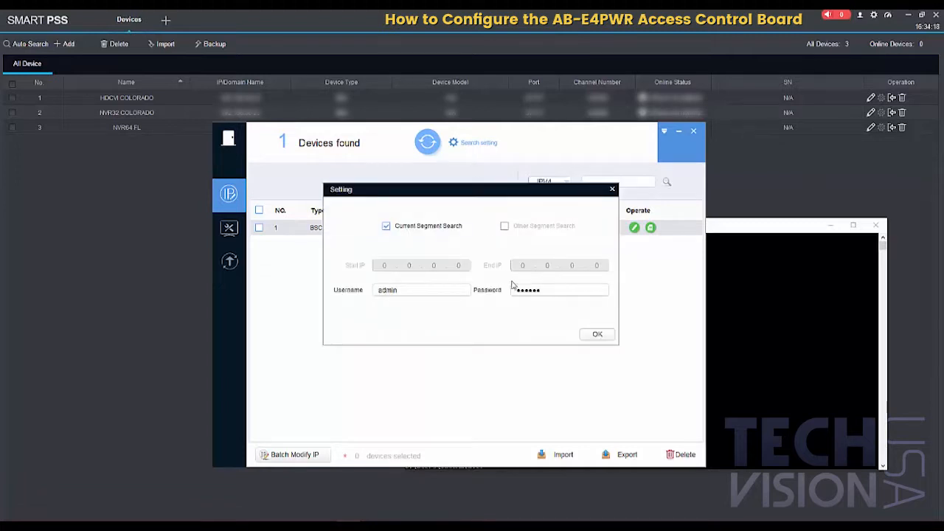
{"action": "double_click", "coordinate": [529, 290]}
{"action": "type", "text": "••••"}
{"action": "left_click", "coordinate": [594, 334]}
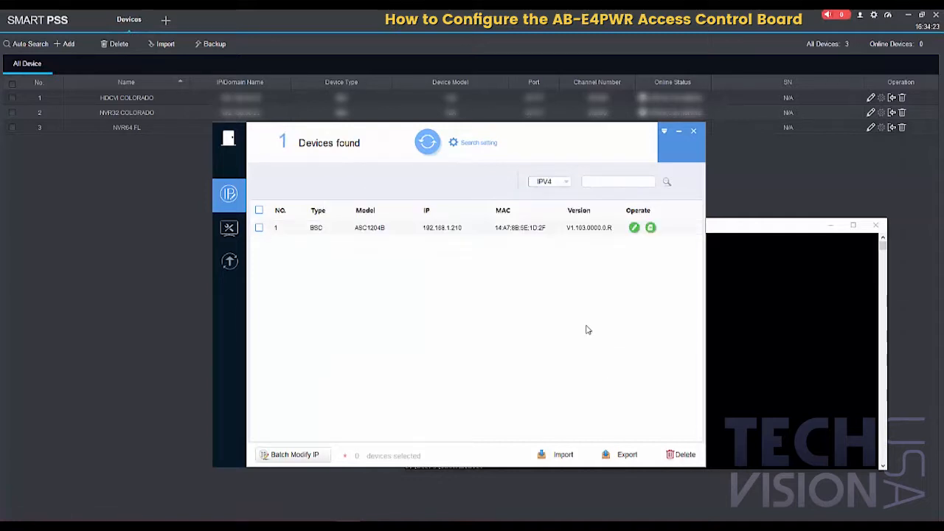
Step: Reapply the static address 192.168.1.210 to the ASC1204B and check the configuration result details
{"action": "left_click", "coordinate": [634, 227]}
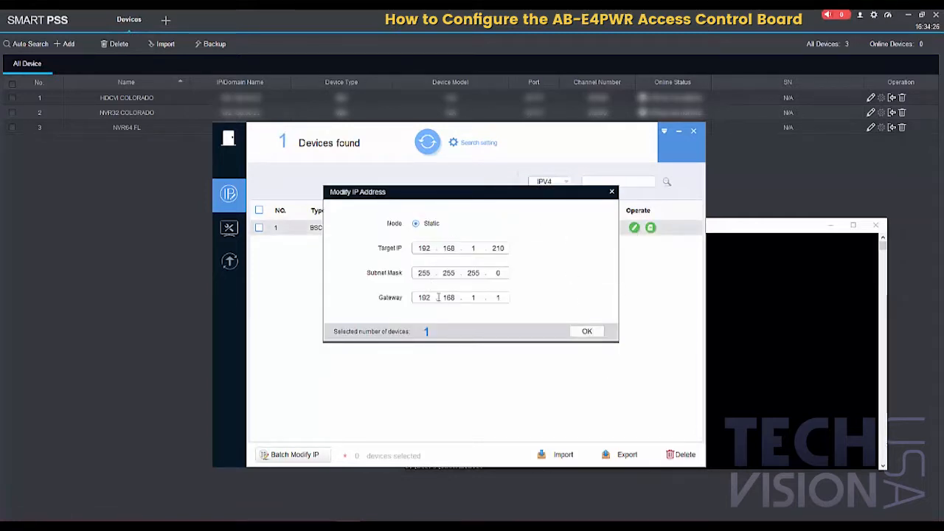
{"action": "left_click", "coordinate": [586, 332]}
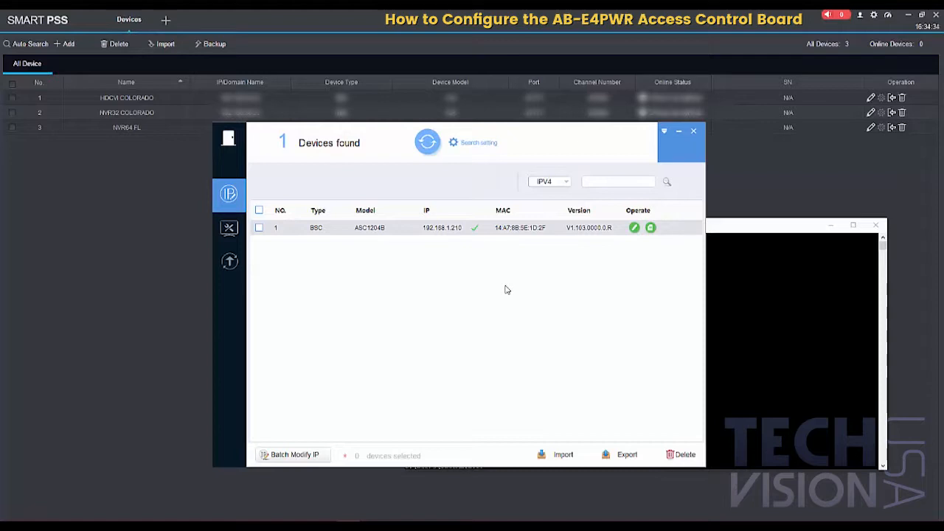
{"action": "left_click", "coordinate": [476, 232]}
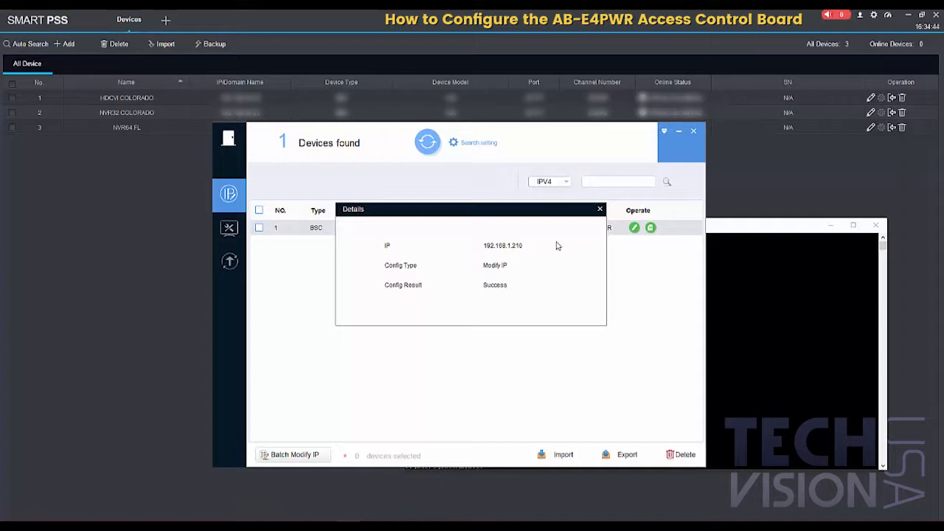
{"action": "left_click", "coordinate": [600, 210]}
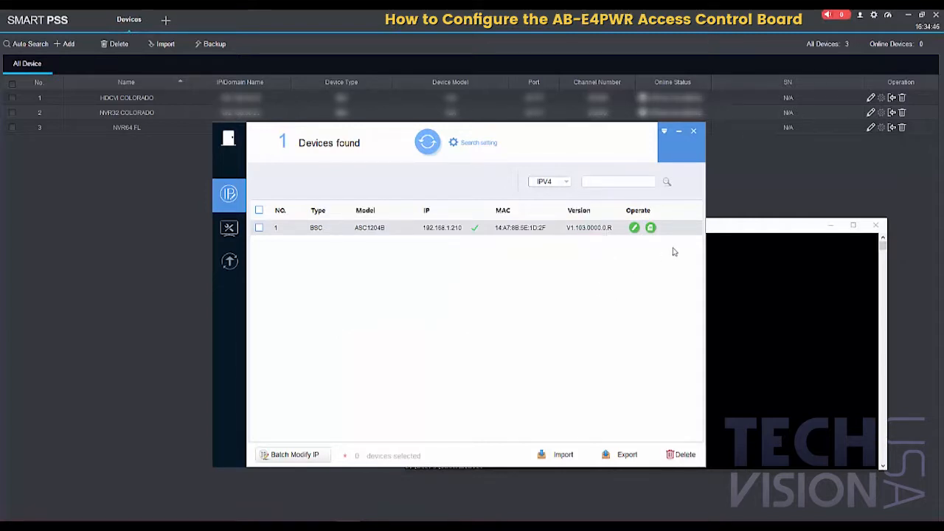
Step: Close the Command Prompt and the configuration tool to return to the Smart PSS device list
{"action": "left_click", "coordinate": [737, 225]}
{"action": "left_click", "coordinate": [871, 226]}
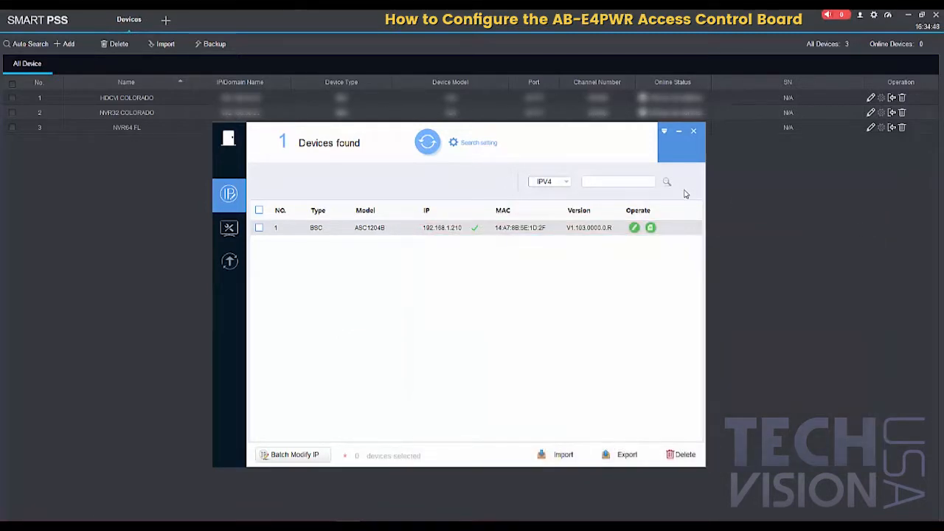
{"action": "left_click", "coordinate": [695, 132]}
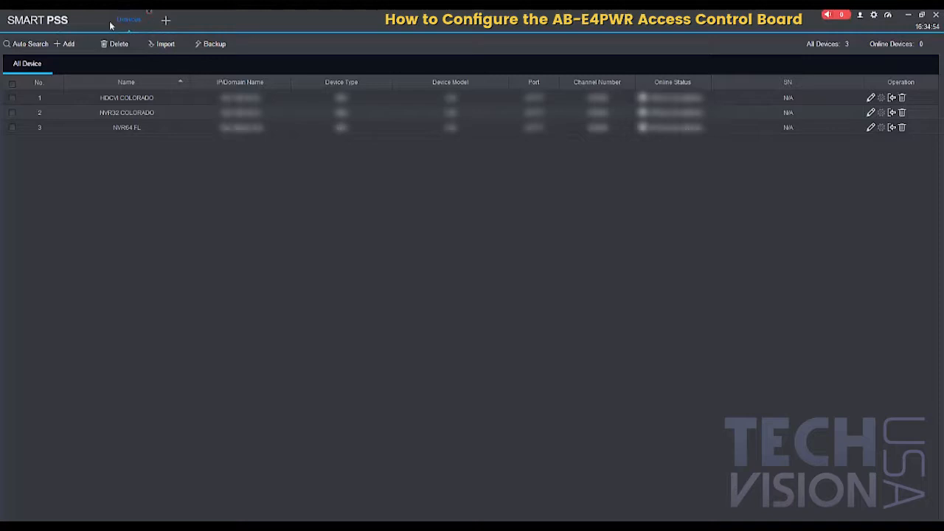
Step: Return to the Smart PSS home page and check the software version in its About information
{"action": "left_click", "coordinate": [163, 20]}
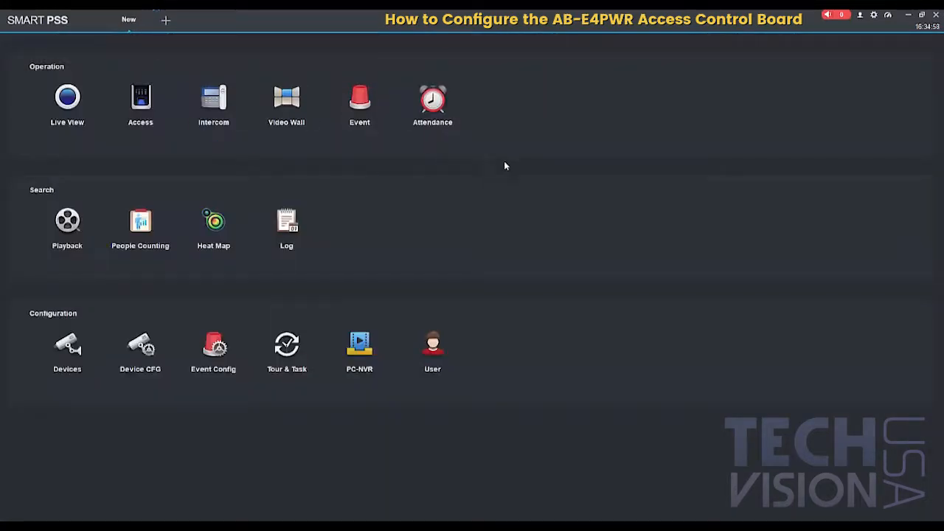
{"action": "left_click", "coordinate": [860, 15]}
{"action": "left_click", "coordinate": [856, 72]}
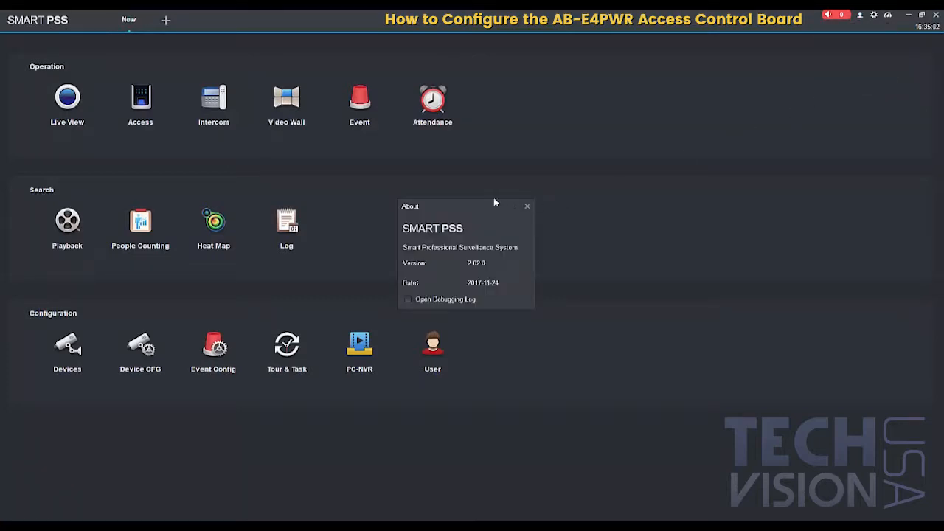
{"action": "left_click_drag", "start_coordinate": [486, 210], "coordinate": [512, 165]}
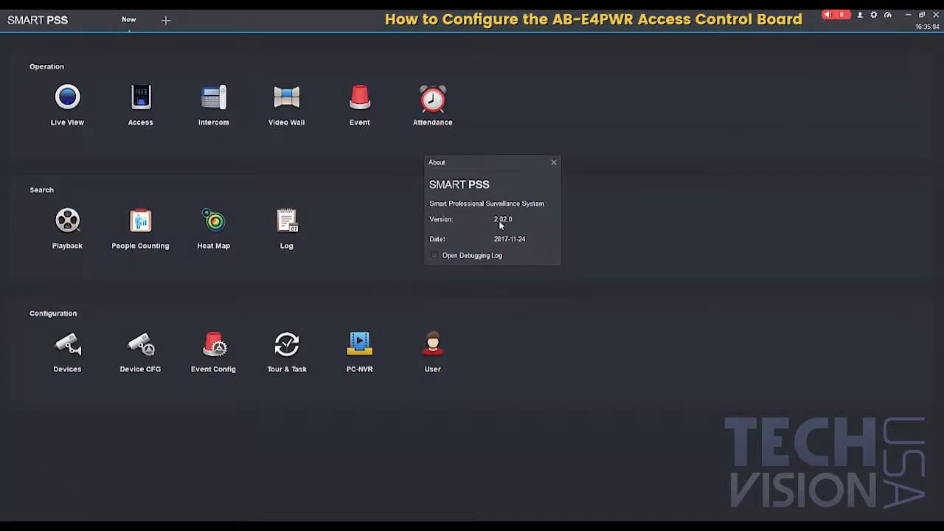
{"action": "left_click", "coordinate": [554, 163]}
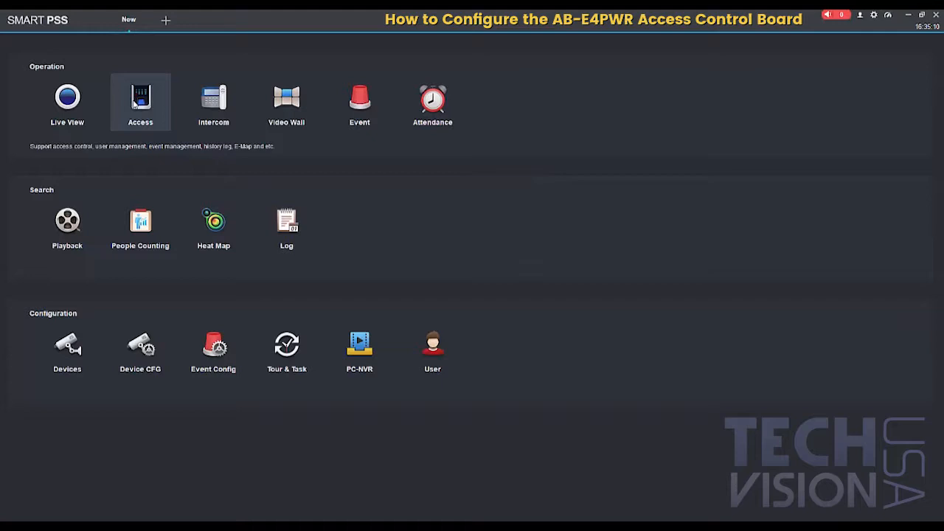
Step: Begin manually adding a device in device management and name it "Elite Access Controll Board"
{"action": "left_click", "coordinate": [62, 355]}
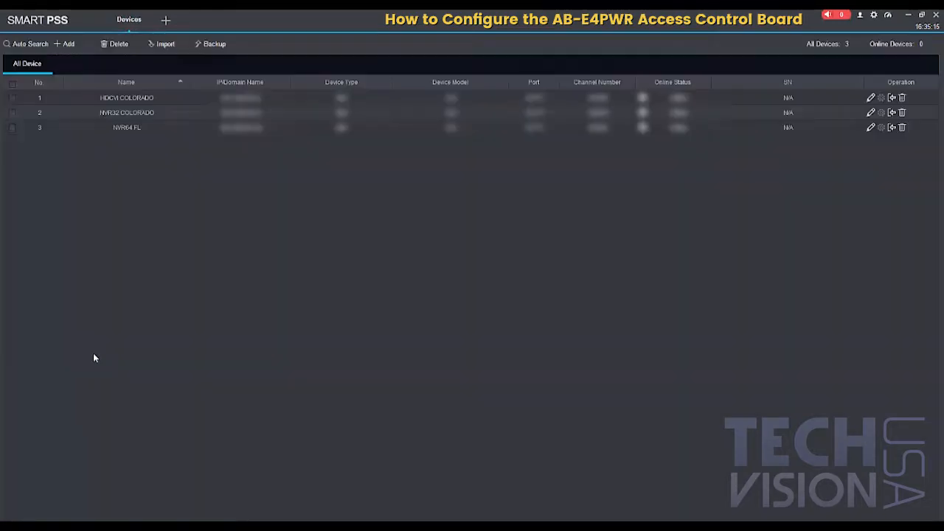
{"action": "left_click", "coordinate": [65, 44]}
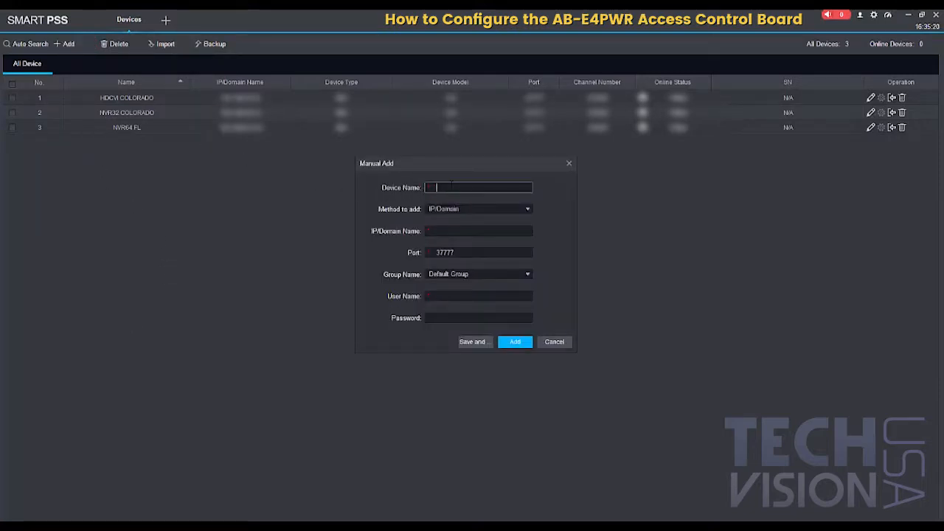
{"action": "type", "text": "EMe Access"}
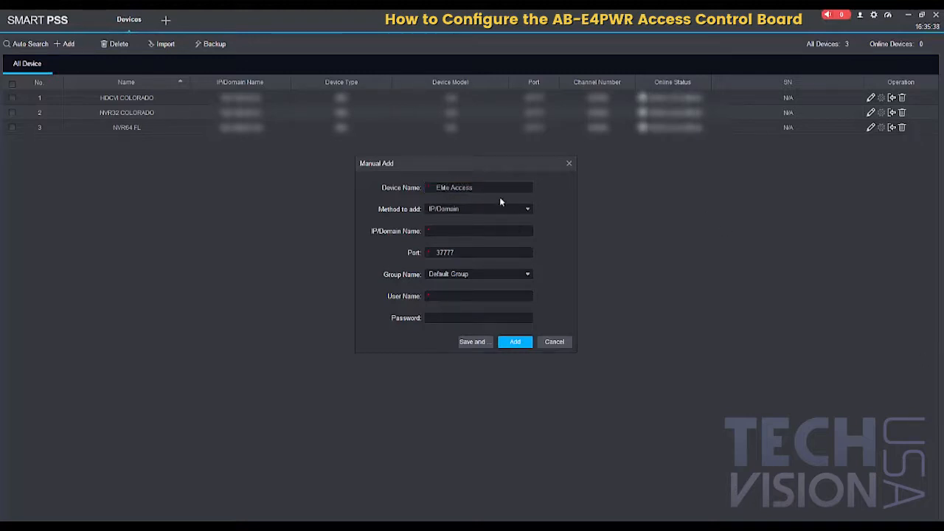
{"action": "left_click", "coordinate": [488, 188]}
{"action": "type", "text": "Controll Board"}
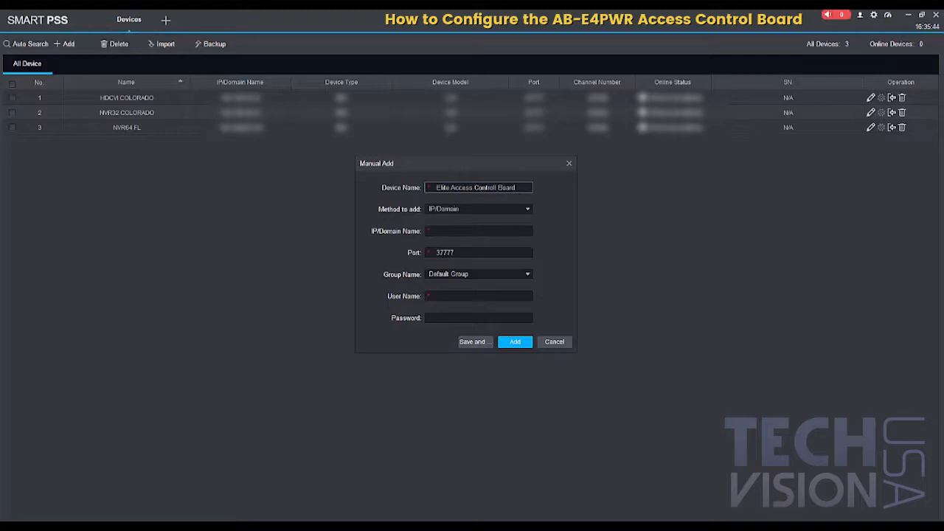
Step: Enter IP address 192.168.1.210, user name admin and the device password, and add the board
{"action": "left_click", "coordinate": [452, 232]}
{"action": "type", "text": "192"}
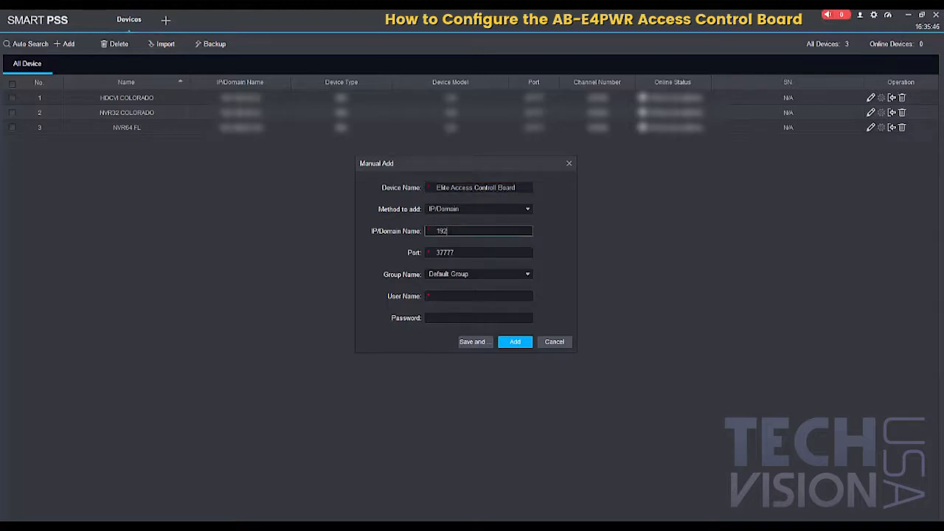
{"action": "type", "text": ".168.1.210"}
{"action": "left_click", "coordinate": [446, 299]}
{"action": "type", "text": "admin"}
{"action": "key", "text": "Tab"}
{"action": "type", "text": "******"}
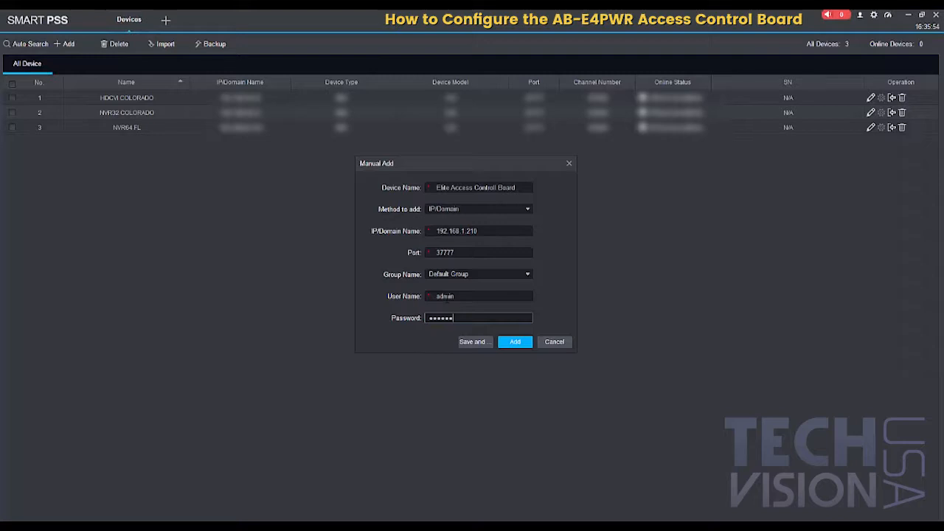
{"action": "left_click", "coordinate": [513, 344]}
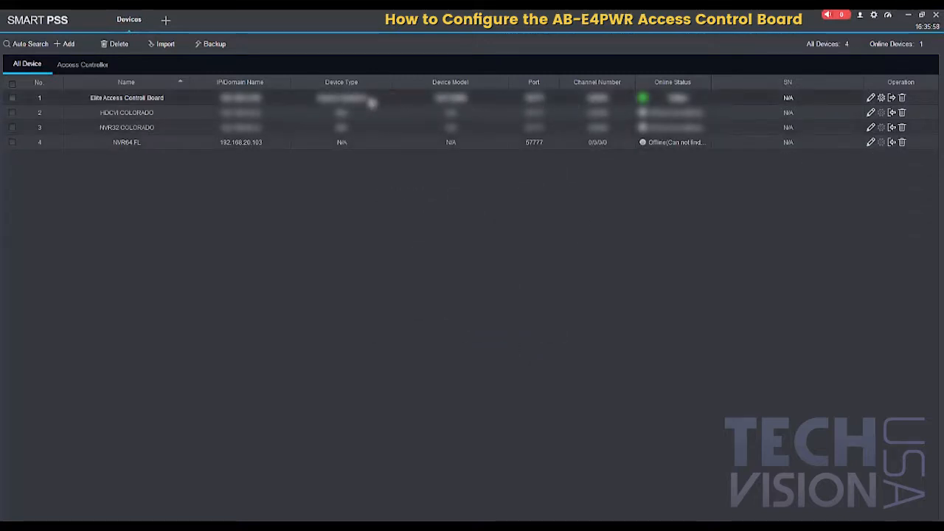
Step: Leave device management for the Access module and remotely unlock Door 1
{"action": "left_click", "coordinate": [148, 17]}
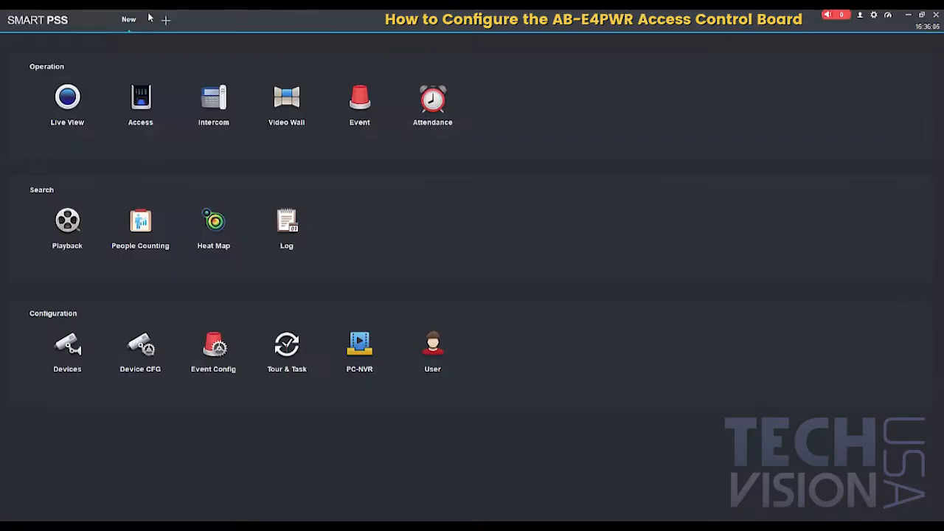
{"action": "left_click", "coordinate": [137, 100]}
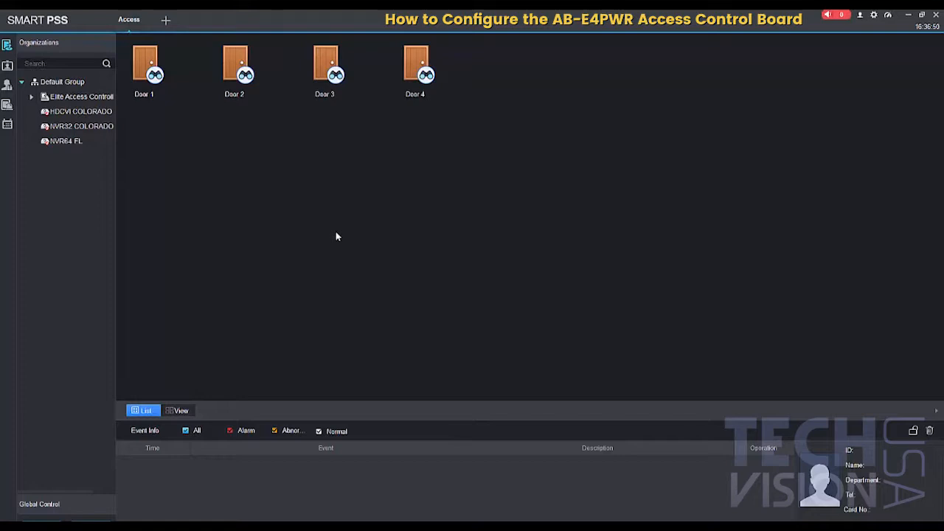
{"action": "mouse_move", "coordinate": [291, 79]}
{"action": "mouse_move", "coordinate": [164, 75]}
{"action": "left_click", "coordinate": [178, 55]}
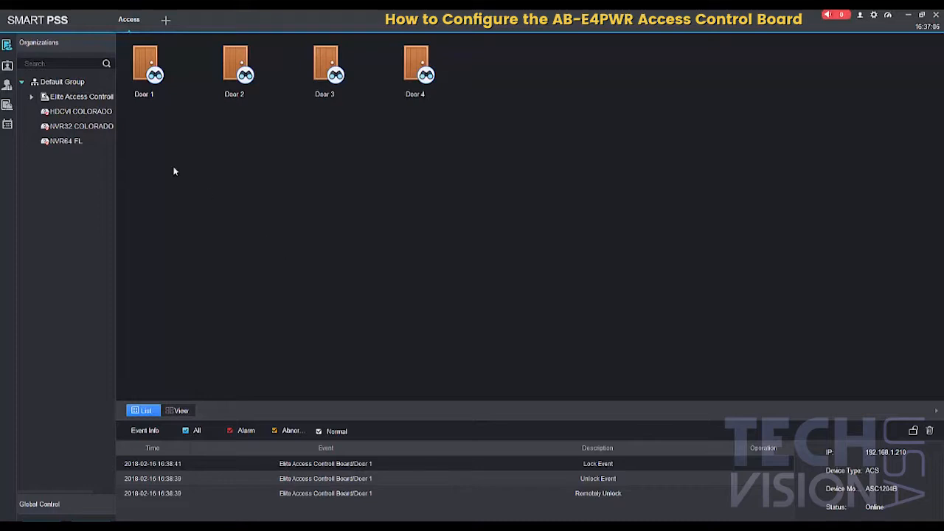
Step: Begin adding a user in user management and review the Details and Fingerprint Info pages before returning to Basic Info
{"action": "left_click", "coordinate": [7, 66]}
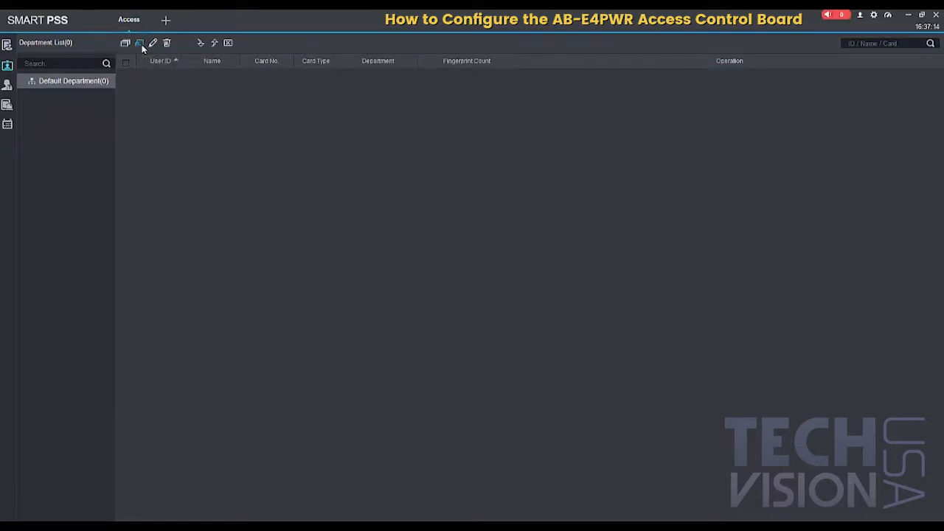
{"action": "left_click", "coordinate": [141, 44]}
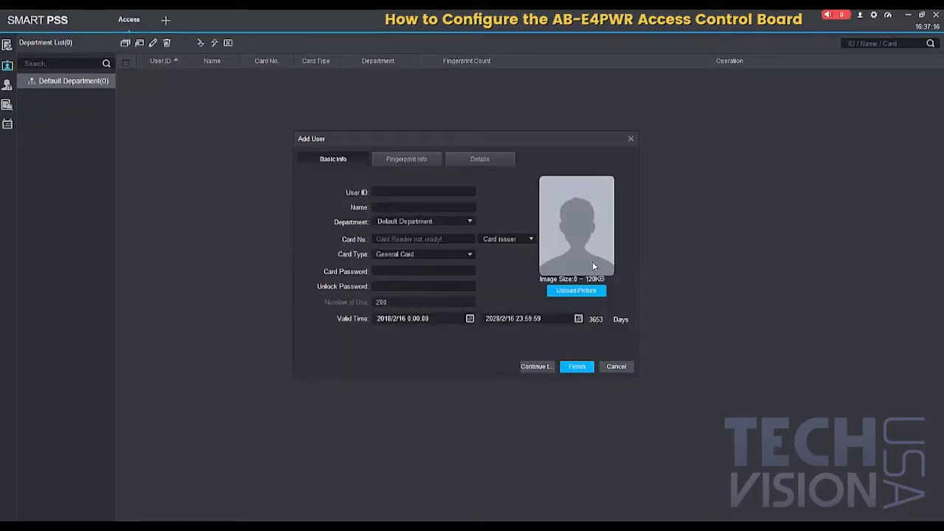
{"action": "left_click", "coordinate": [480, 159]}
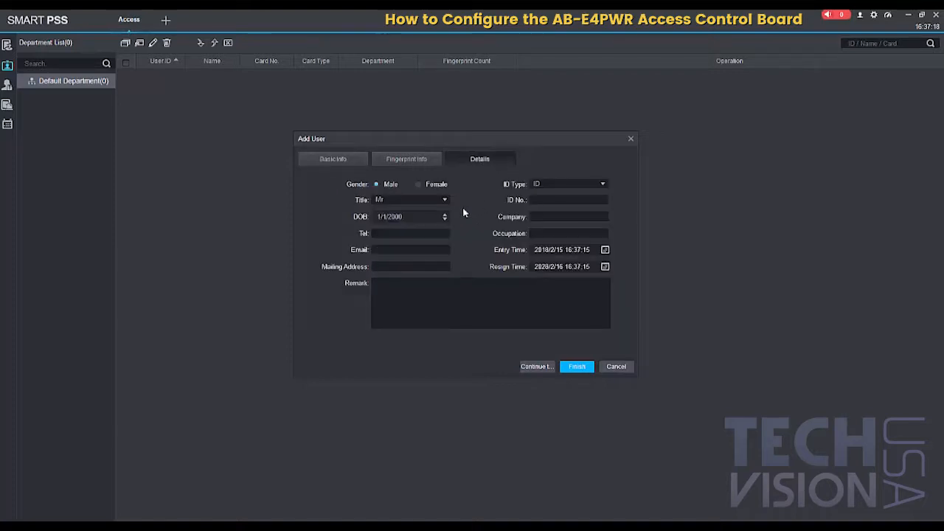
{"action": "left_click", "coordinate": [406, 160]}
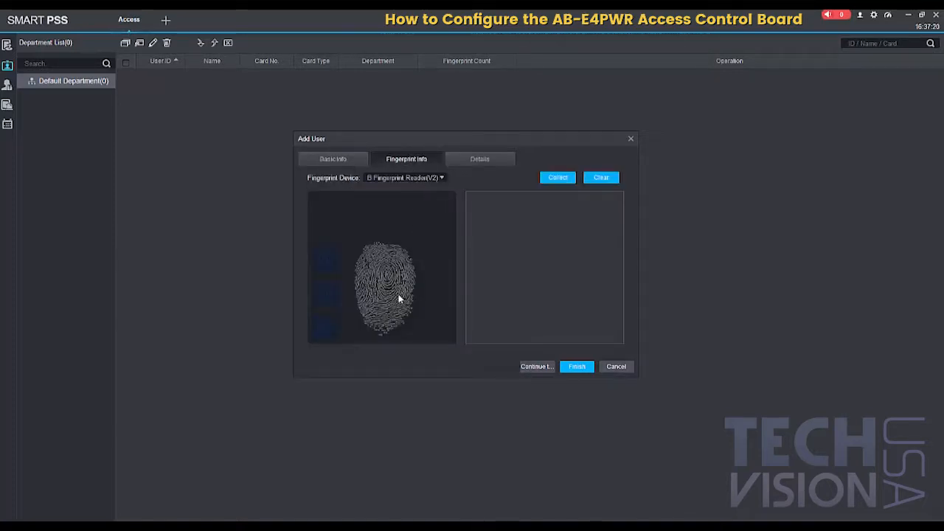
{"action": "left_click", "coordinate": [332, 159]}
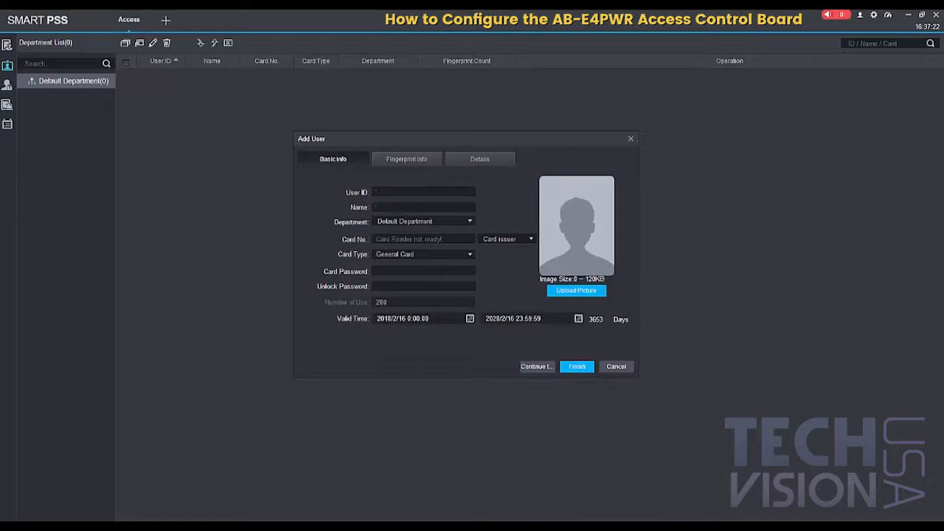
Step: Enter user ID 1 and the user's full name, and assign the user to Default Department
{"action": "left_click", "coordinate": [384, 192]}
{"action": "type", "text": "1"}
{"action": "left_click", "coordinate": [385, 207]}
{"action": "left_click", "coordinate": [438, 222]}
{"action": "left_click", "coordinate": [409, 234]}
Step: Set the card number source to the device's Reader4 under Door 4 to capture the user's card
{"action": "left_click", "coordinate": [509, 240]}
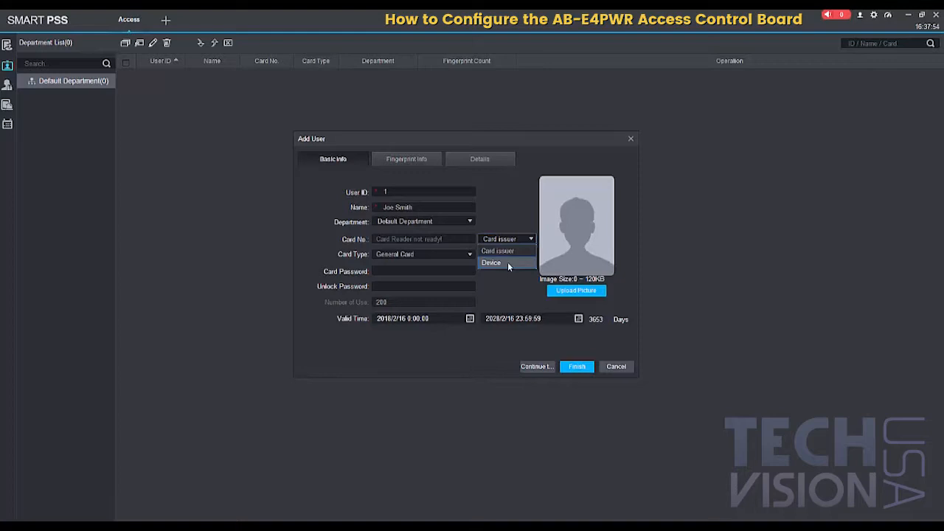
{"action": "left_click", "coordinate": [499, 264]}
{"action": "left_click", "coordinate": [482, 253]}
{"action": "scroll", "coordinate": [506, 279], "scroll_direction": "down", "scroll_amount": 1}
{"action": "left_click", "coordinate": [493, 283]}
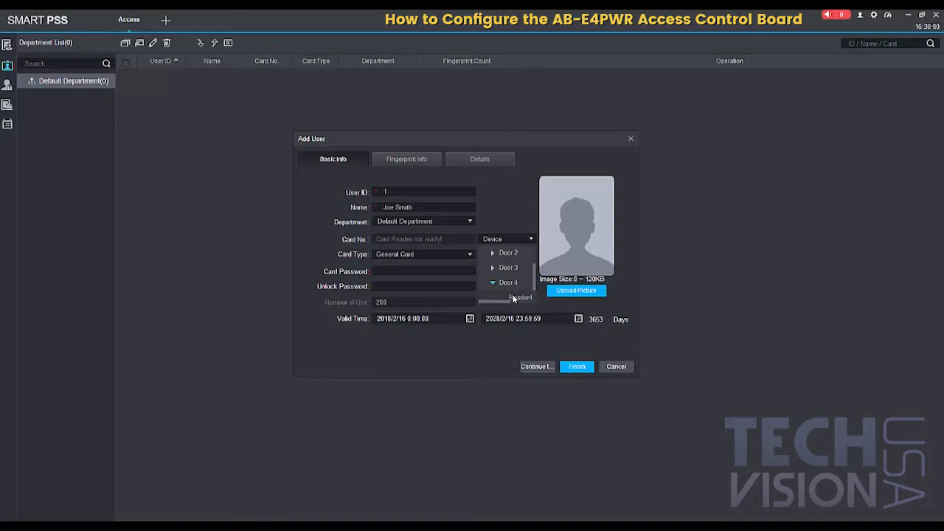
{"action": "left_click", "coordinate": [513, 296]}
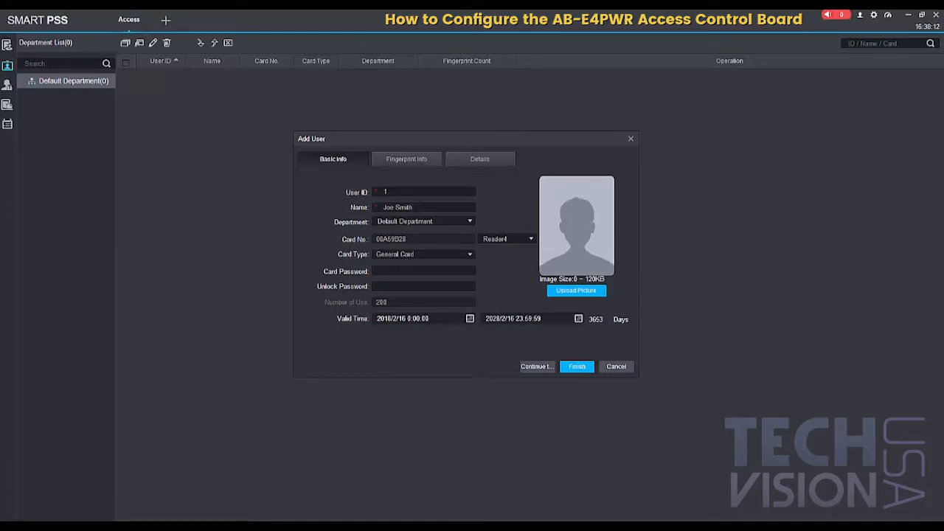
Step: Go over the optional card password, unlock password and valid start time fields, and finish adding the user
{"action": "left_click", "coordinate": [399, 271]}
{"action": "left_click", "coordinate": [397, 286]}
{"action": "left_click", "coordinate": [395, 271]}
{"action": "left_click", "coordinate": [399, 287]}
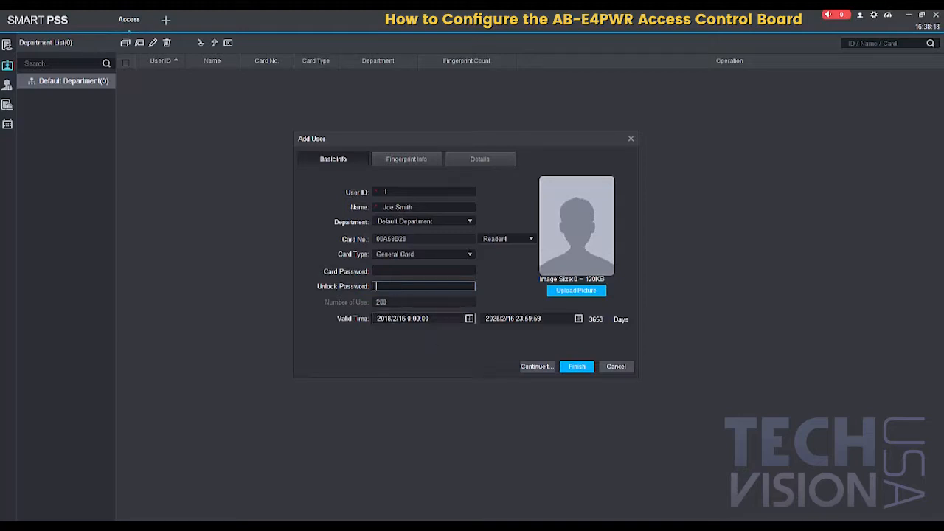
{"action": "left_click", "coordinate": [470, 318]}
{"action": "left_click", "coordinate": [472, 342]}
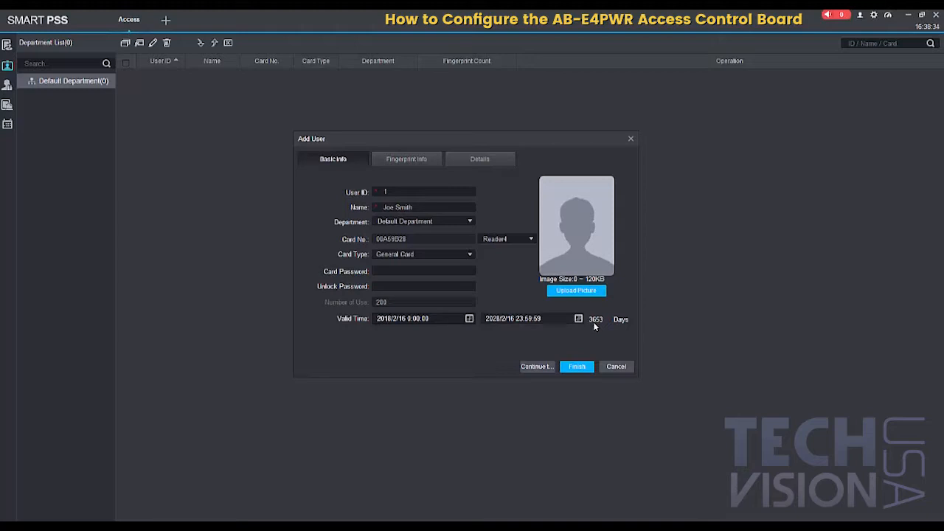
{"action": "left_click", "coordinate": [586, 367]}
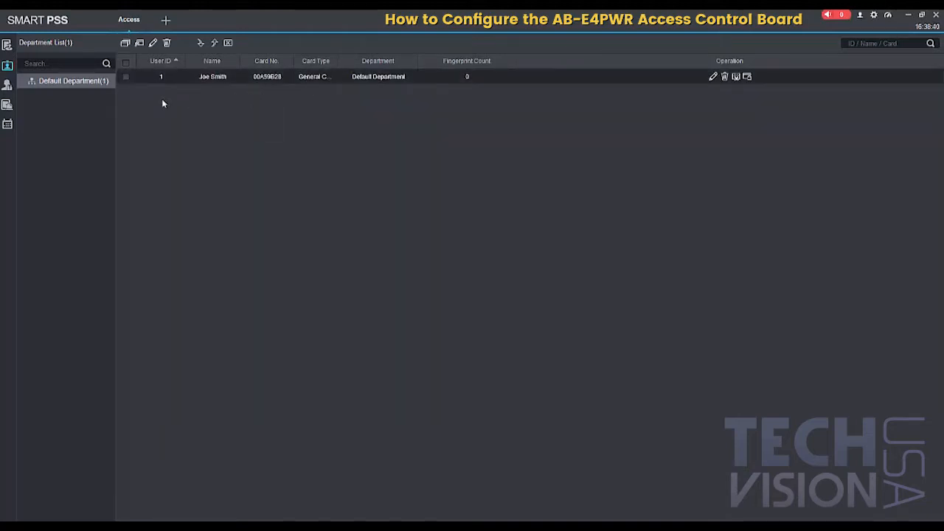
Step: Add an access control timezone and name it General Timezone
{"action": "left_click", "coordinate": [9, 87]}
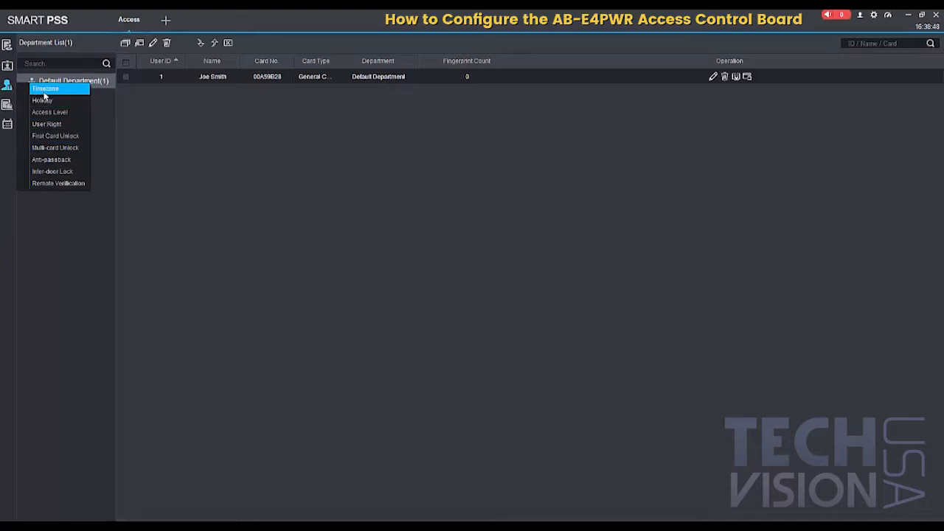
{"action": "left_click", "coordinate": [45, 89]}
{"action": "left_click", "coordinate": [38, 45]}
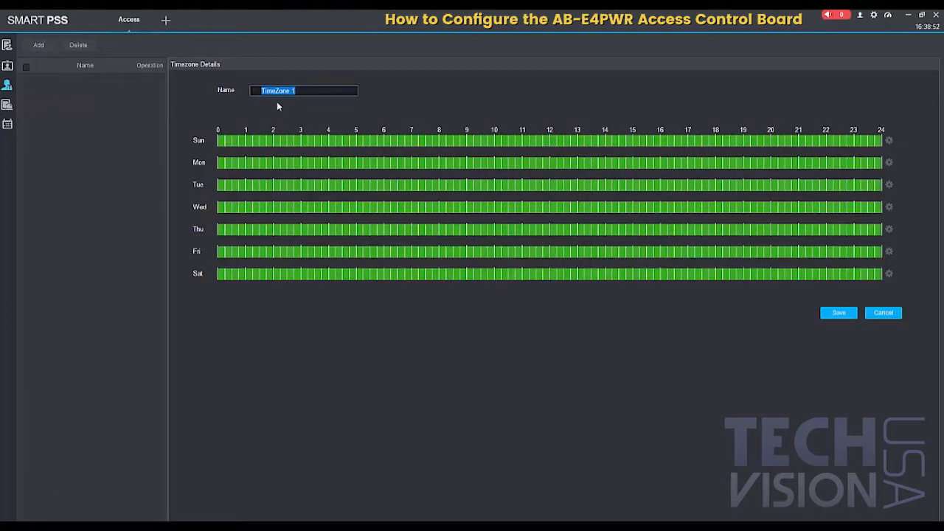
{"action": "type", "text": "General 1"}
{"action": "type", "text": "mezone"}
Step: Go over Sunday's time period setup and hour bar, keep every day at 0 to 24 hours, and save the timezone
{"action": "left_click", "coordinate": [889, 142]}
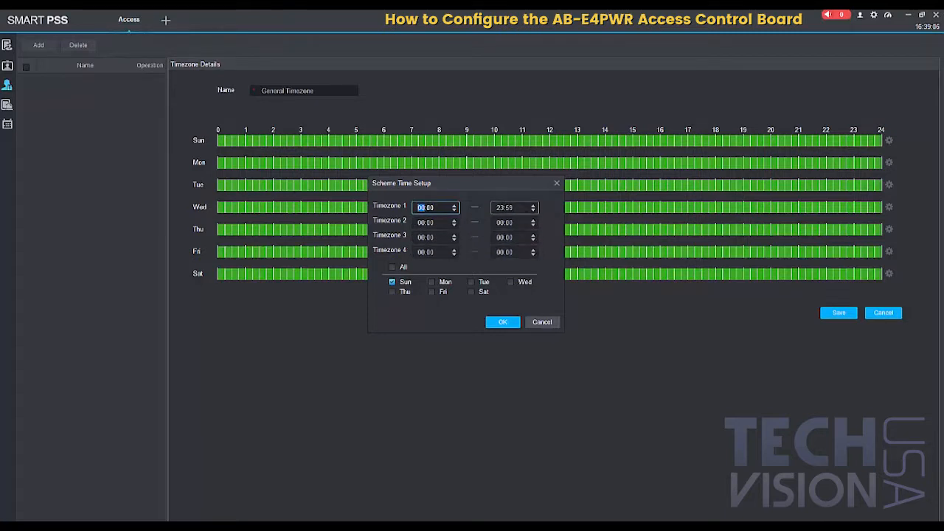
{"action": "left_click", "coordinate": [510, 323]}
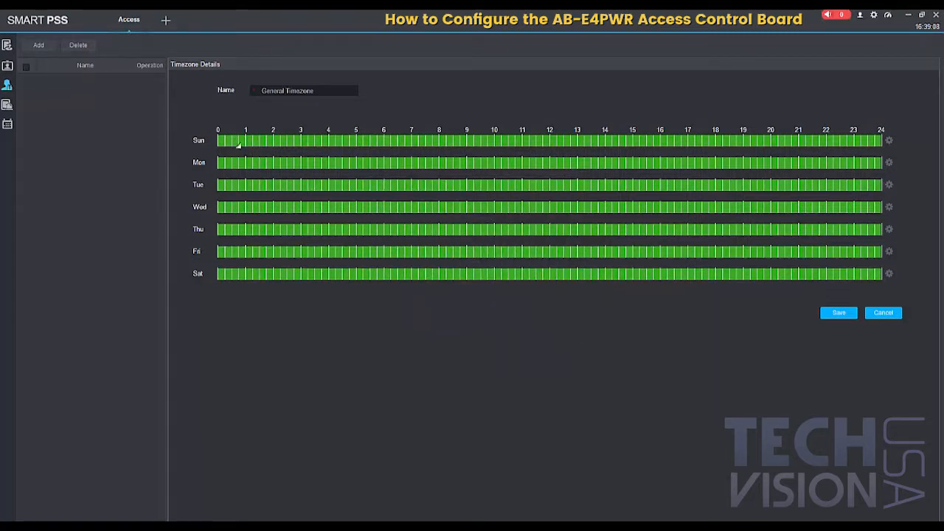
{"action": "mouse_move", "coordinate": [222, 140]}
{"action": "left_mouse_down"}
{"action": "mouse_move", "coordinate": [304, 140]}
{"action": "mouse_move", "coordinate": [219, 141]}
{"action": "left_mouse_up"}
{"action": "left_click", "coordinate": [292, 140]}
{"action": "left_click", "coordinate": [283, 140]}
{"action": "left_click", "coordinate": [834, 314]}
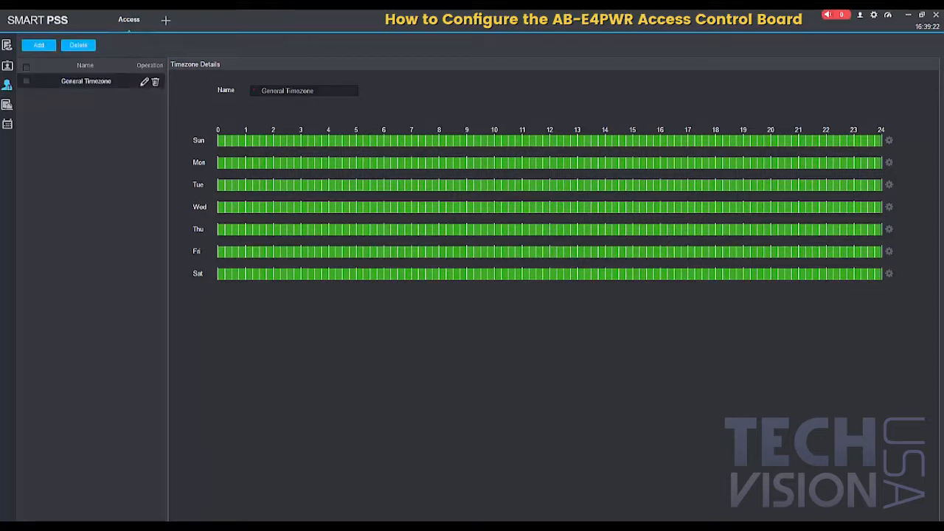
Step: Begin adding a door group under the access levels and name it General Access Level
{"action": "left_click", "coordinate": [8, 88]}
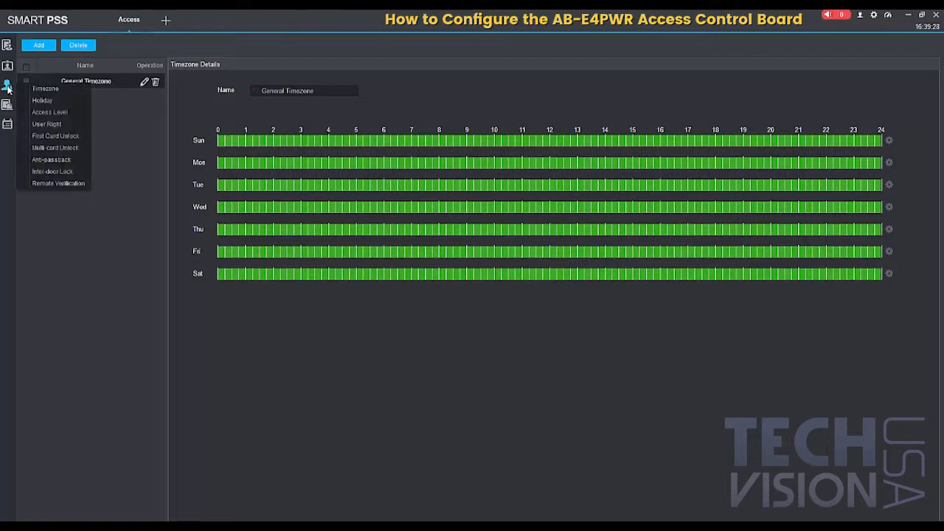
{"action": "left_click", "coordinate": [38, 112]}
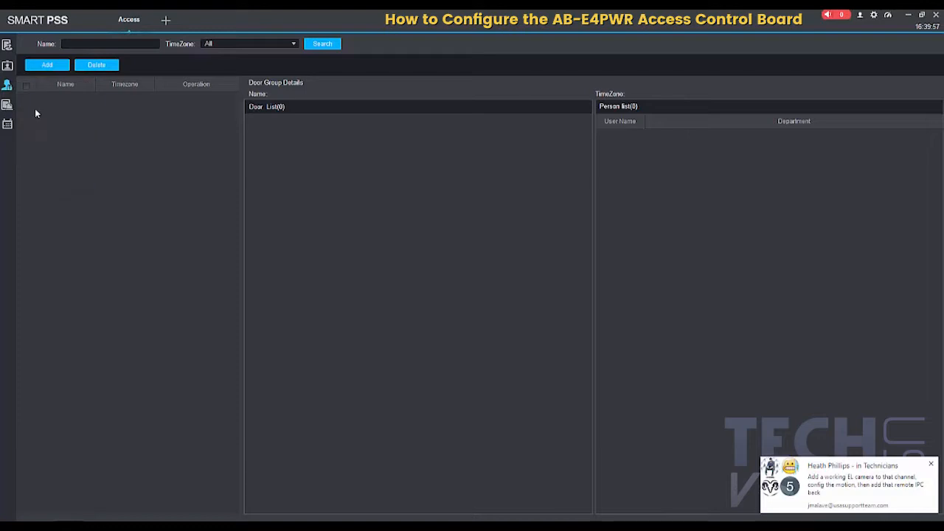
{"action": "left_click", "coordinate": [54, 68]}
{"action": "double_click", "coordinate": [421, 220]}
{"action": "type", "text": "General Access Level"}
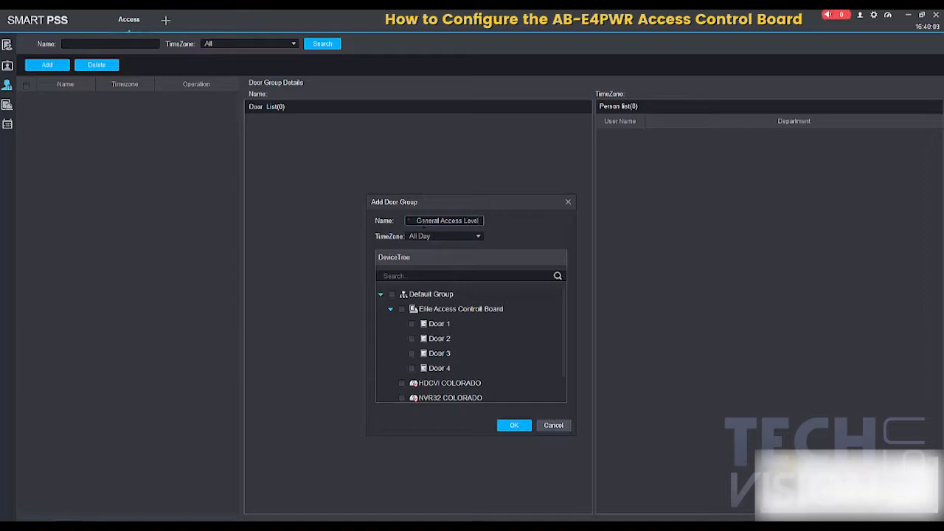
Step: Include Doors 1 to 4 of the Elite Access Controll Board in the door group, set its timezone to General Timezone, and save it
{"action": "left_click", "coordinate": [412, 323]}
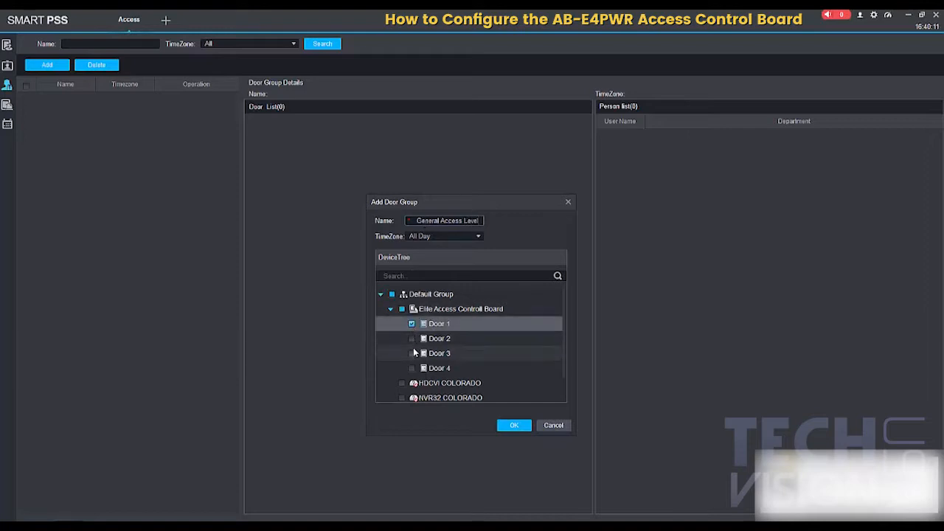
{"action": "left_click", "coordinate": [412, 352]}
{"action": "left_click", "coordinate": [411, 367]}
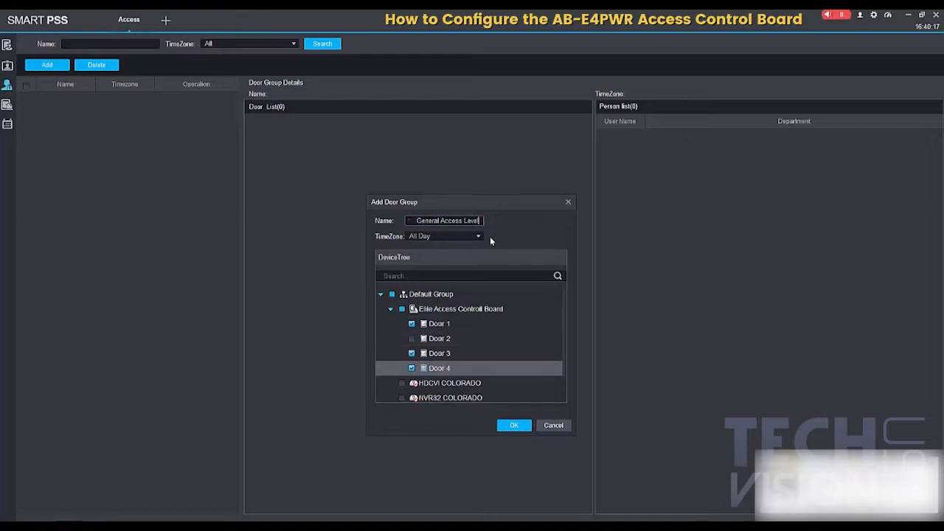
{"action": "left_click", "coordinate": [465, 237]}
{"action": "left_click", "coordinate": [447, 259]}
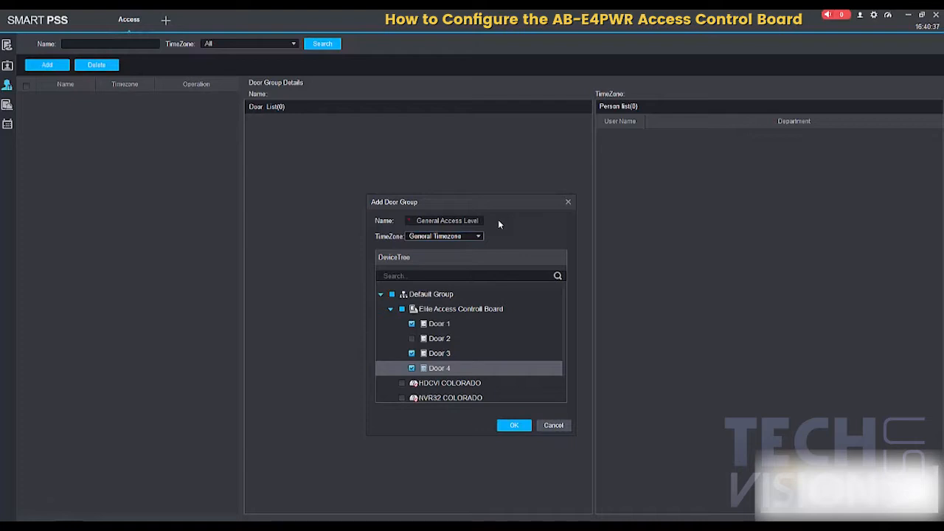
{"action": "left_click_drag", "start_coordinate": [508, 209], "coordinate": [487, 181]}
{"action": "left_click", "coordinate": [390, 312]}
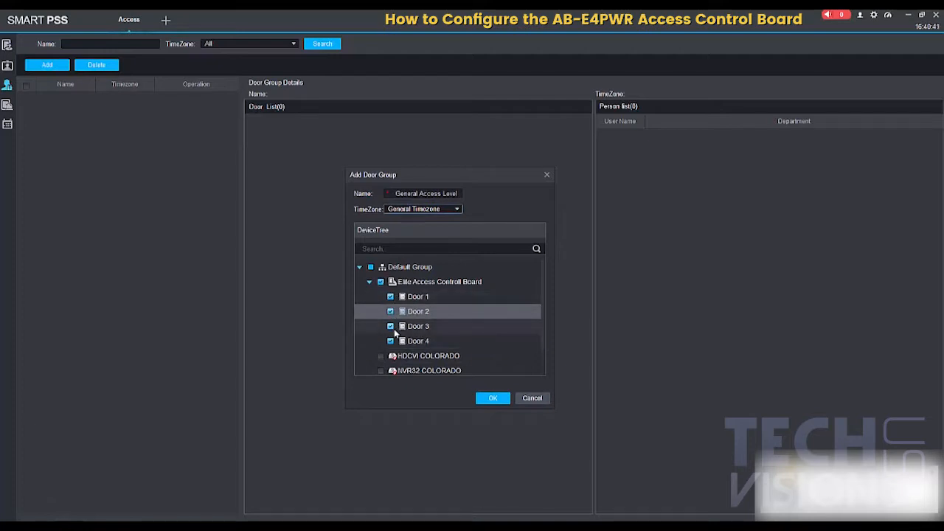
{"action": "left_click", "coordinate": [493, 399]}
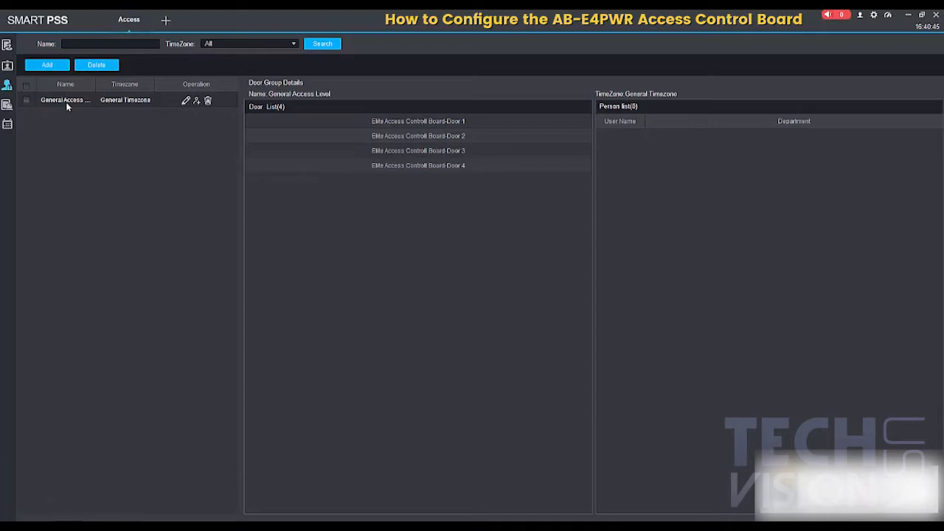
Step: Assign the General Access Level door group to user 1 in the user rights and return to the door overview
{"action": "left_click", "coordinate": [7, 86]}
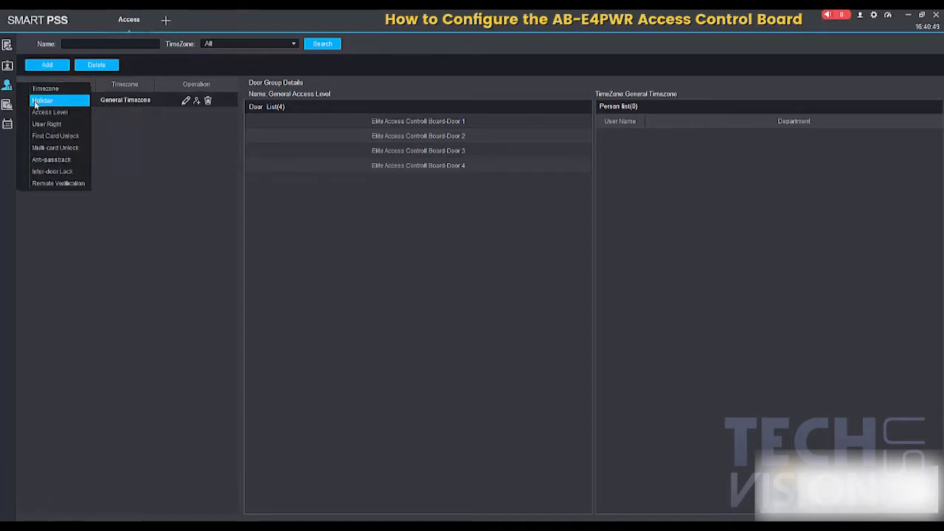
{"action": "left_click", "coordinate": [46, 124]}
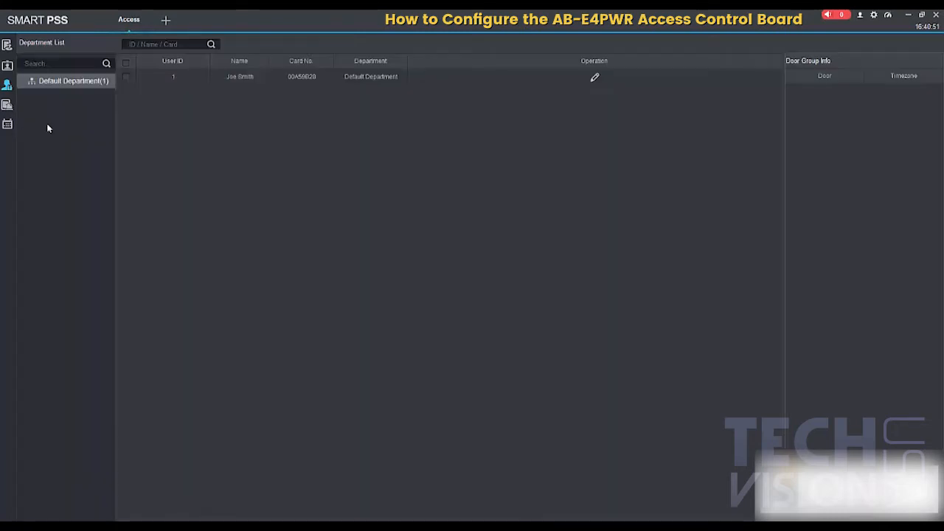
{"action": "left_click", "coordinate": [126, 76]}
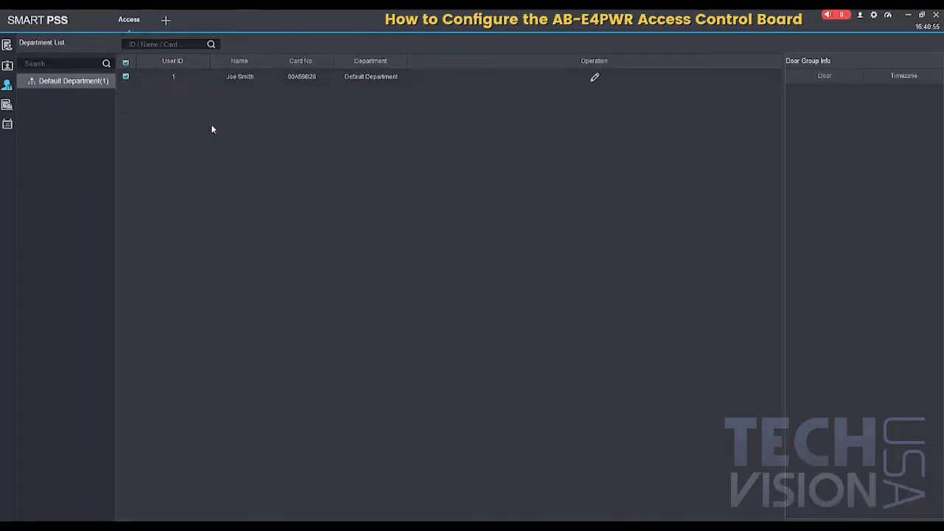
{"action": "left_click", "coordinate": [594, 78]}
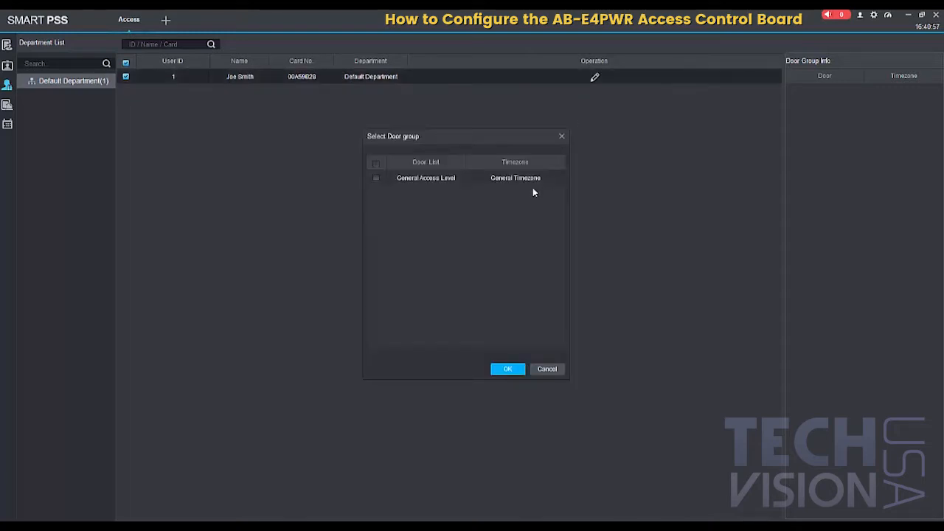
{"action": "left_click", "coordinate": [377, 179]}
{"action": "left_click", "coordinate": [508, 369]}
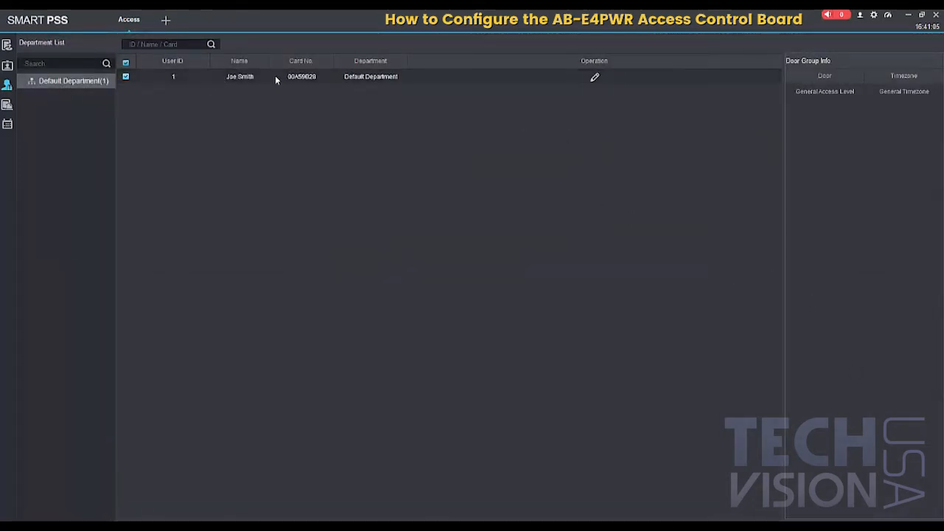
{"action": "left_click", "coordinate": [7, 45]}
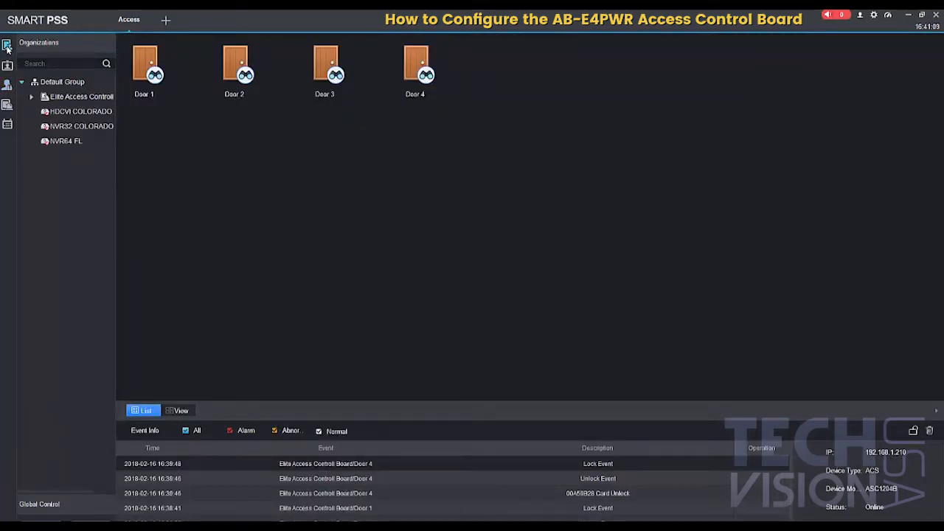